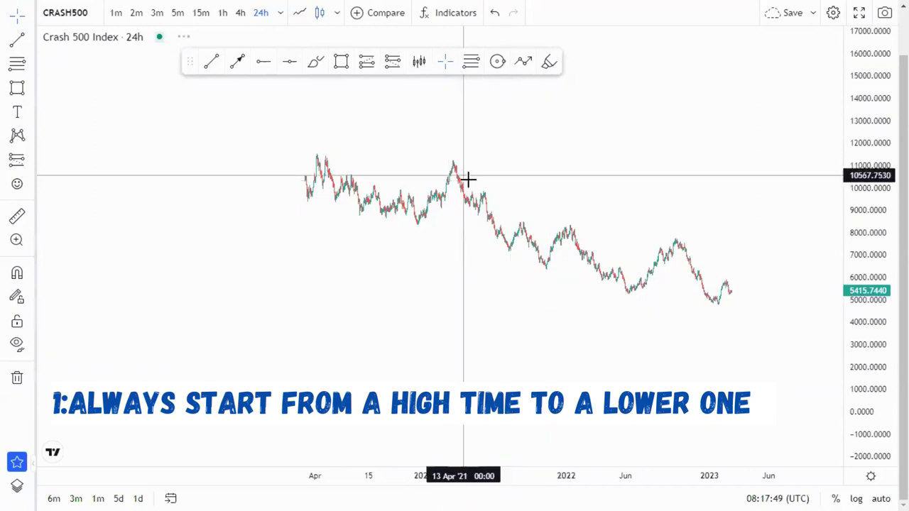
Draw a descending trend line from the 17 March 2021 high at about 11253, along the October 2022 high, to about September 2023.
scroll(469, 191, "up", 2)
left_click_drag(864, 369, 864, 291)
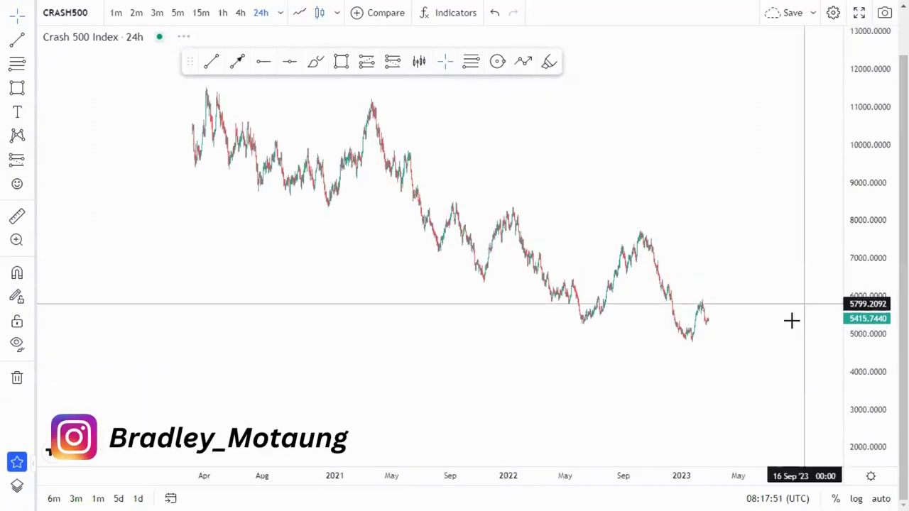
scroll(790, 318, "up", 2)
mouse_move(427, 164)
left_mouse_down()
mouse_move(643, 166)
mouse_move(358, 190)
left_mouse_up()
scroll(645, 211, "up", 2)
scroll(653, 225, "down", 1)
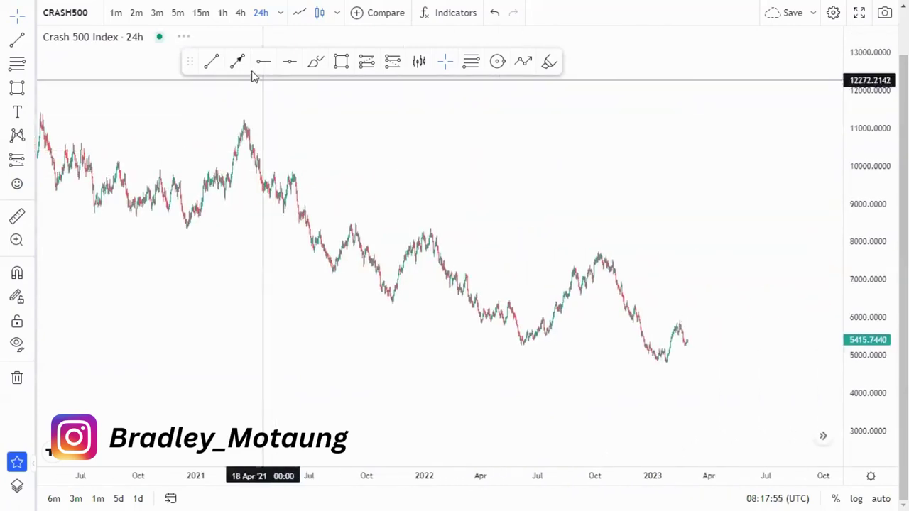
scroll(318, 178, "down", 1)
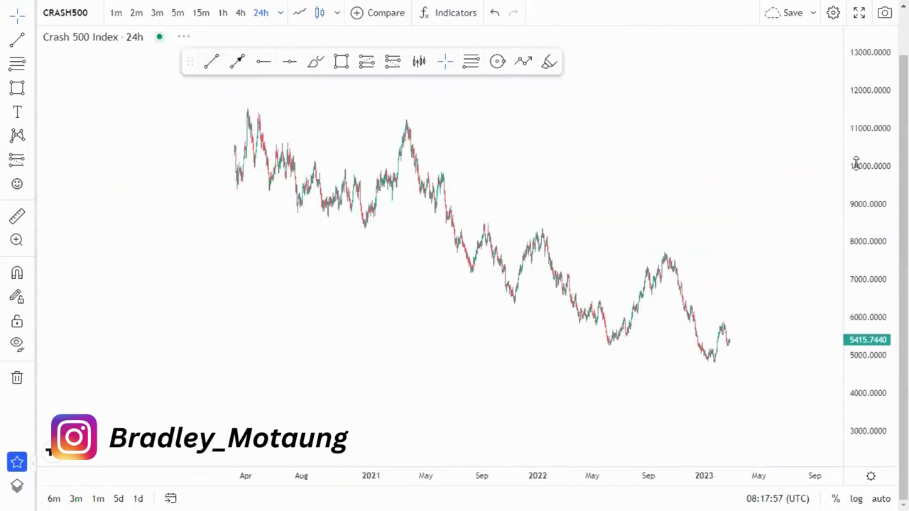
left_click_drag(854, 142, 854, 178)
left_click(218, 64)
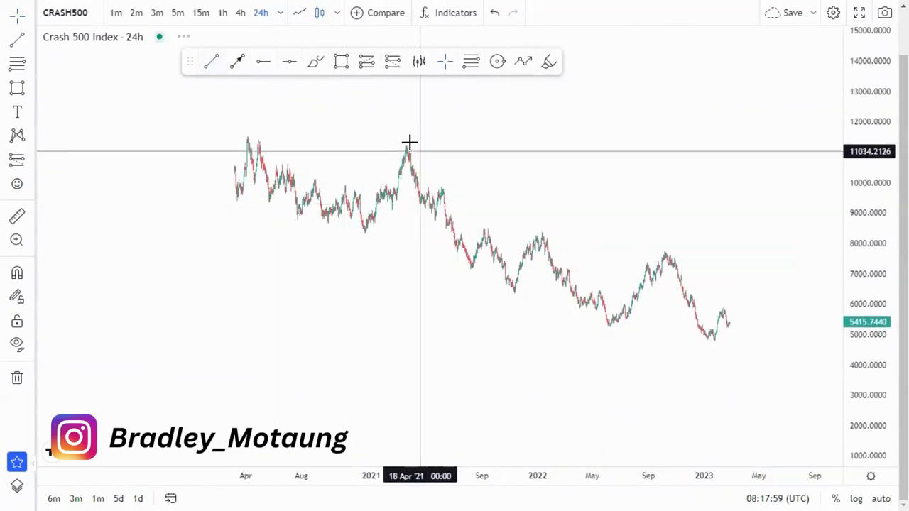
left_click(408, 145)
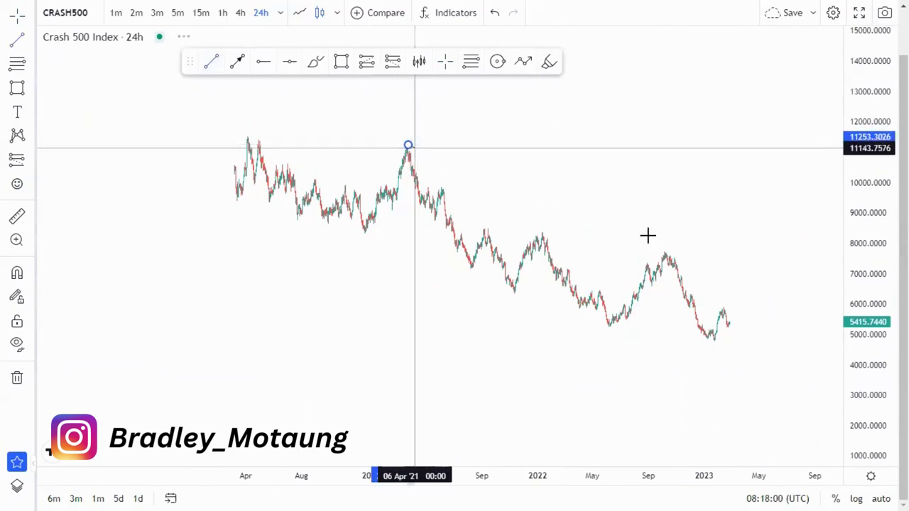
left_click(815, 313)
Draw a lower channel line from the December 2020 low along the November 2021 low, and extend the upper line to 28 September 2023.
left_click_drag(767, 257, 693, 219)
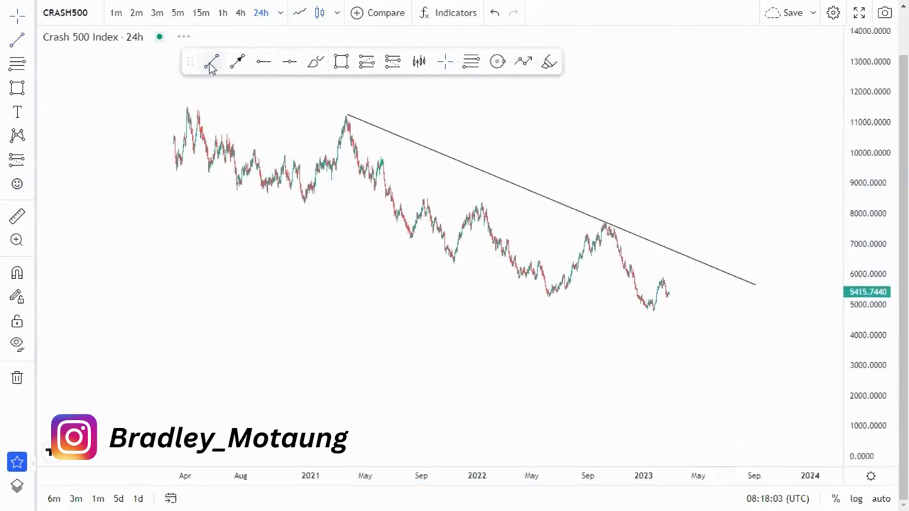
left_click(305, 201)
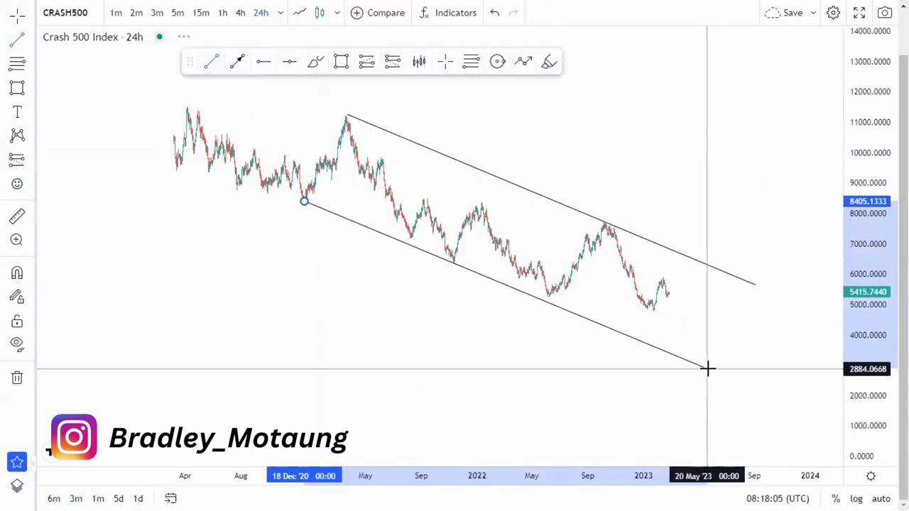
left_click_drag(678, 329, 716, 329)
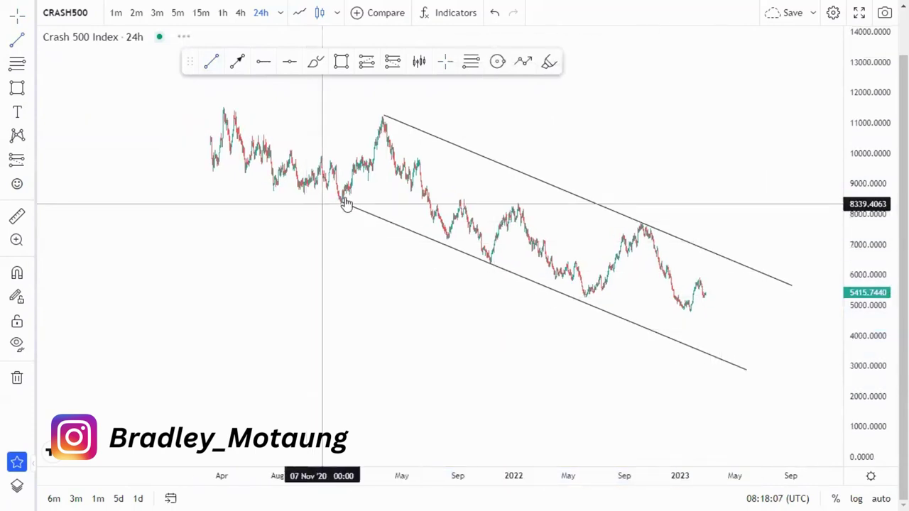
left_click_drag(340, 203, 340, 204)
left_click(384, 268)
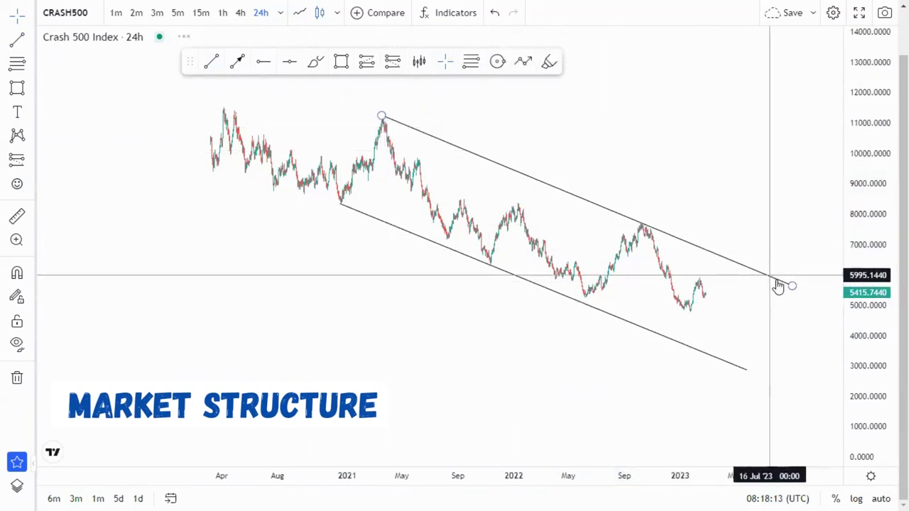
left_click_drag(793, 287, 802, 289)
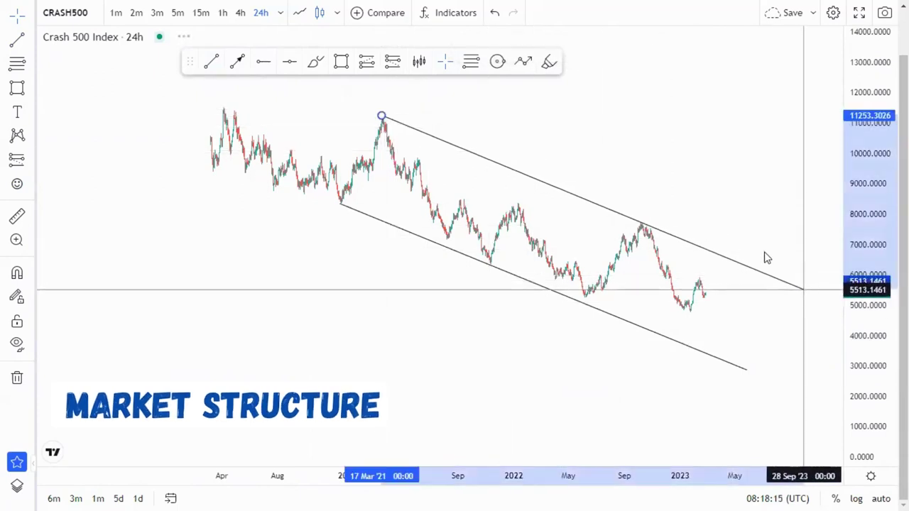
left_click(714, 207)
Enclose the December 2020 to March 2021 rally between two rising trend lines, one above the highs and one below the lows.
scroll(735, 286, "up", 2)
left_click_drag(511, 254, 710, 252)
scroll(661, 264, "up", 5)
scroll(722, 281, "up", 1)
left_click_drag(871, 351, 861, 230)
left_click_drag(396, 177, 666, 262)
scroll(641, 303, "up", 4)
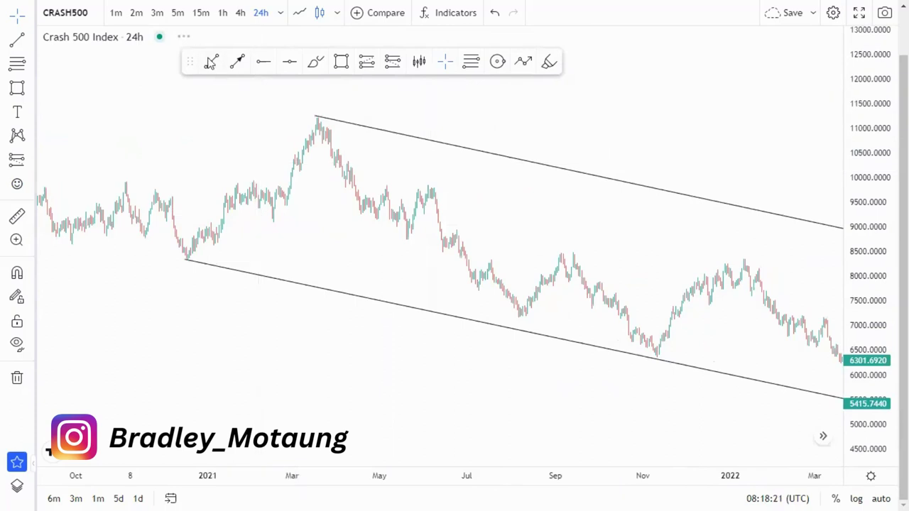
left_click(169, 196)
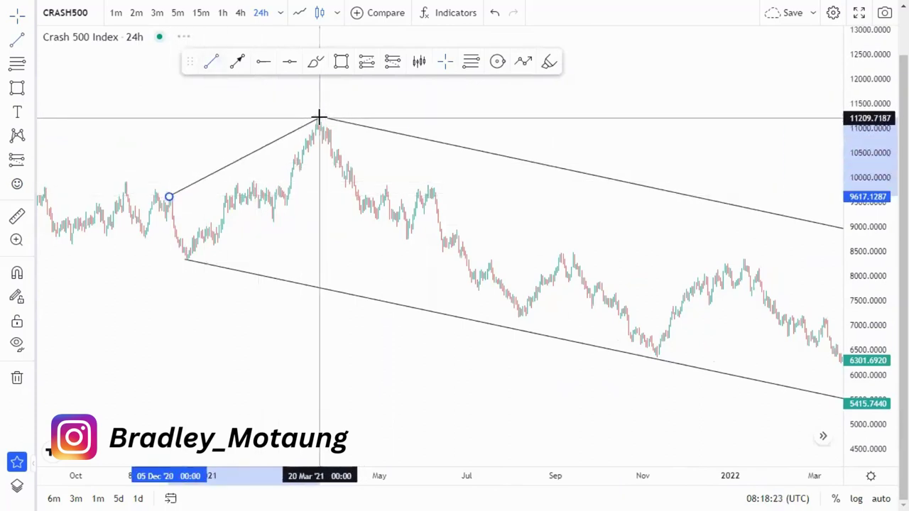
left_click(318, 117)
left_click(213, 62)
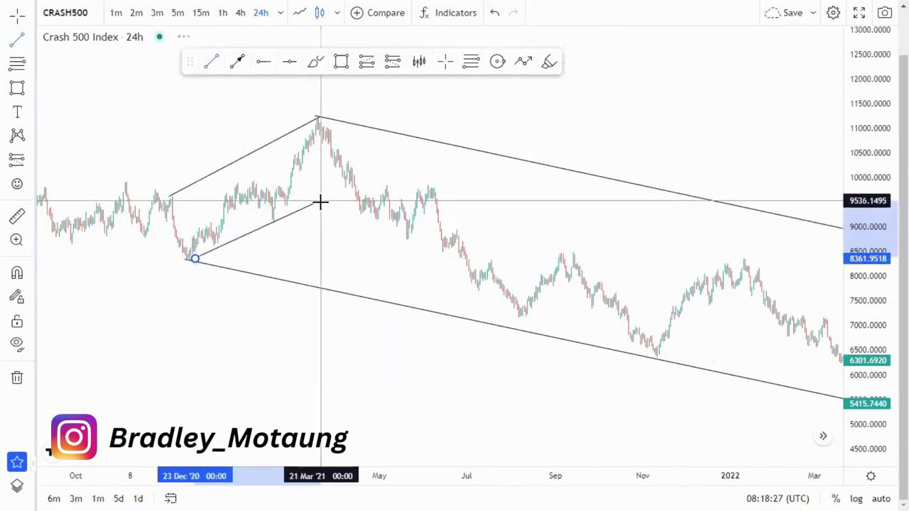
left_click(328, 196)
Enclose the September to November 2021 decline between two falling trend lines that reach down to the lower channel line.
left_click_drag(387, 250, 334, 253)
scroll(351, 283, "up", 3)
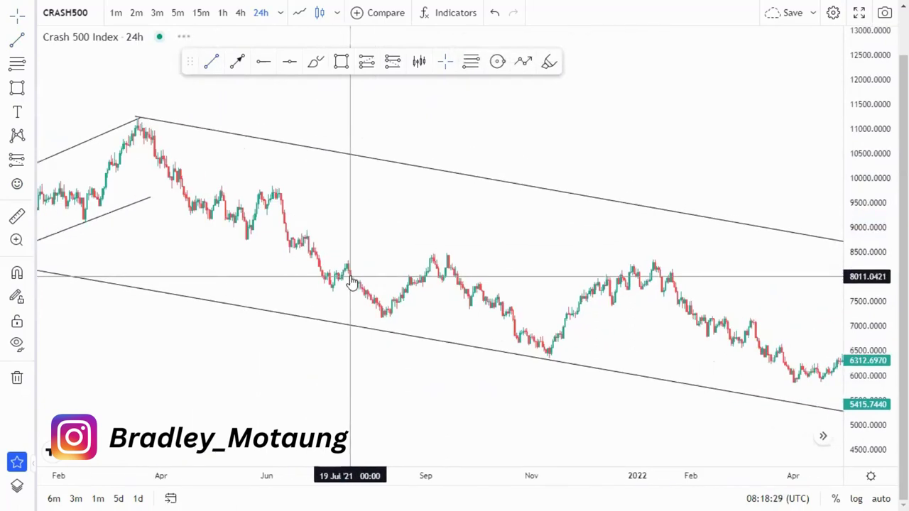
scroll(454, 248, "down", 2)
left_click_drag(538, 233, 438, 205)
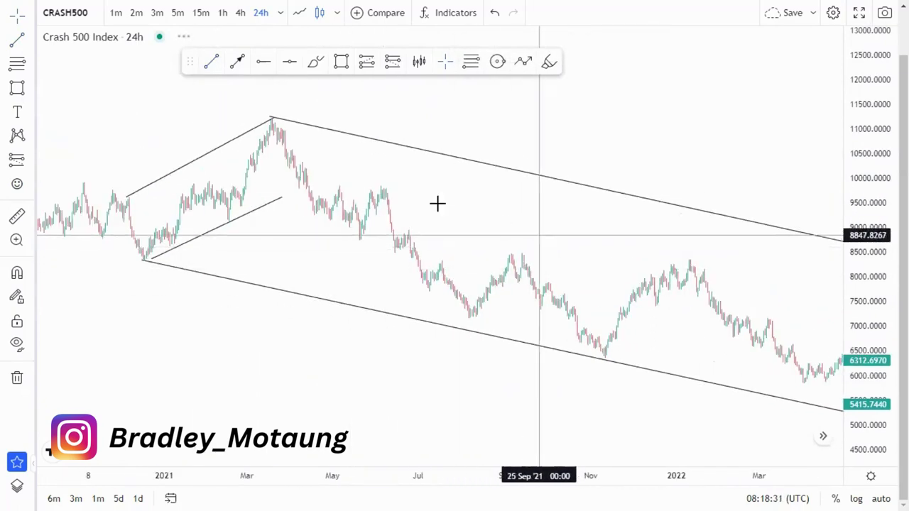
left_click(424, 221)
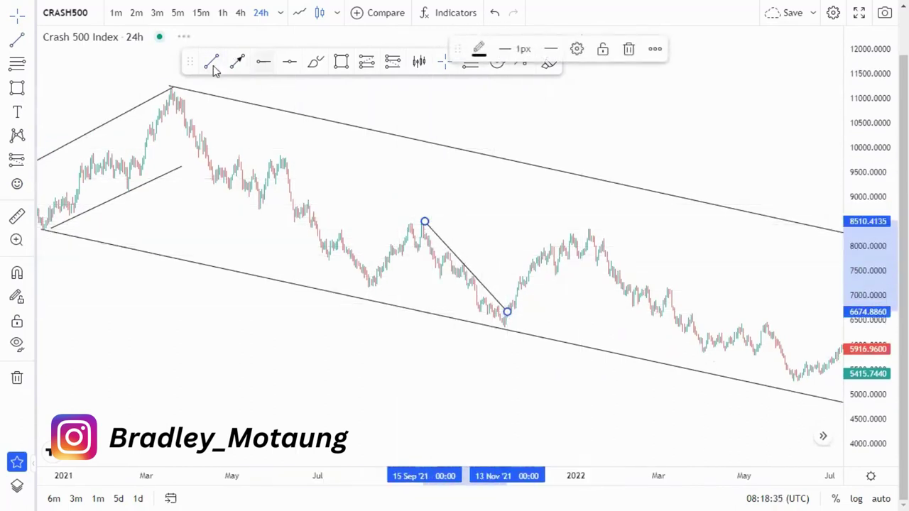
left_click(417, 258)
left_click(417, 253)
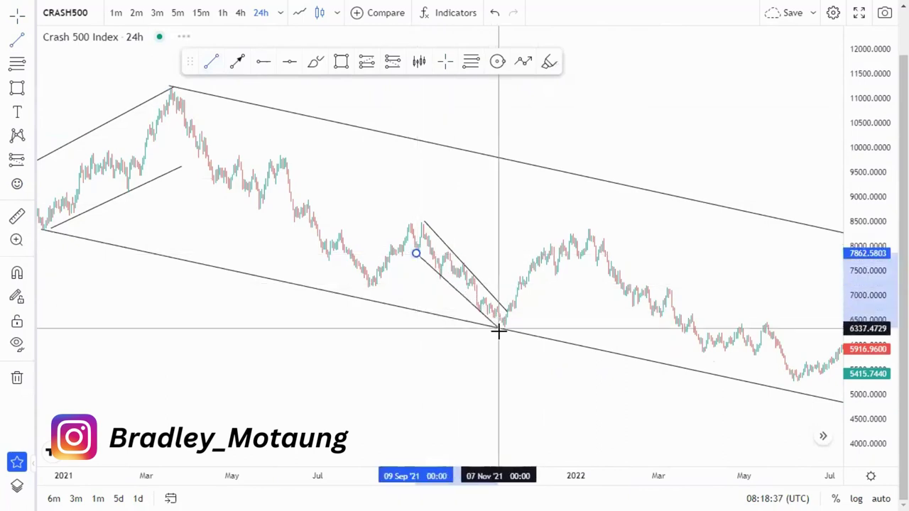
left_click(493, 332)
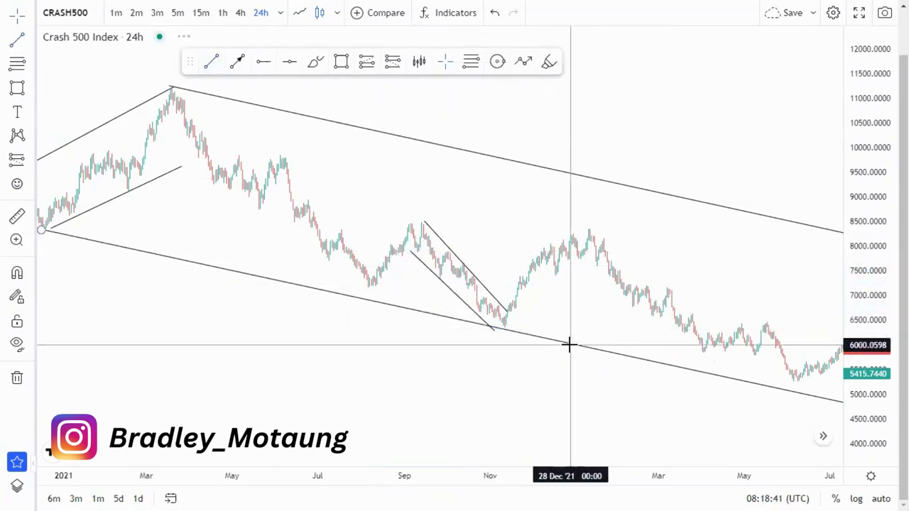
Draw rising trend lines around the 2022 rally, from the mid-May high to the October high and from the mid-July low to early November.
scroll(579, 346, "up", 3)
left_click_drag(589, 349, 389, 285)
scroll(535, 319, "down", 3)
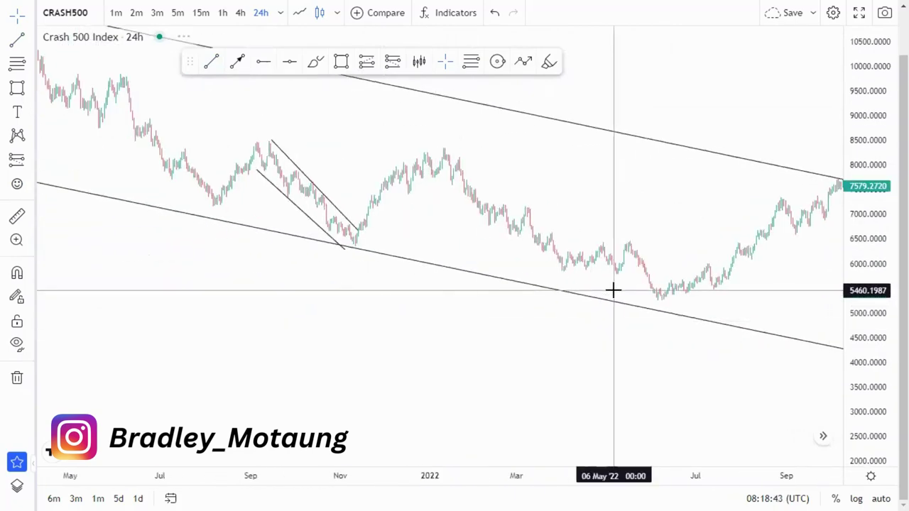
left_click_drag(636, 233, 454, 249)
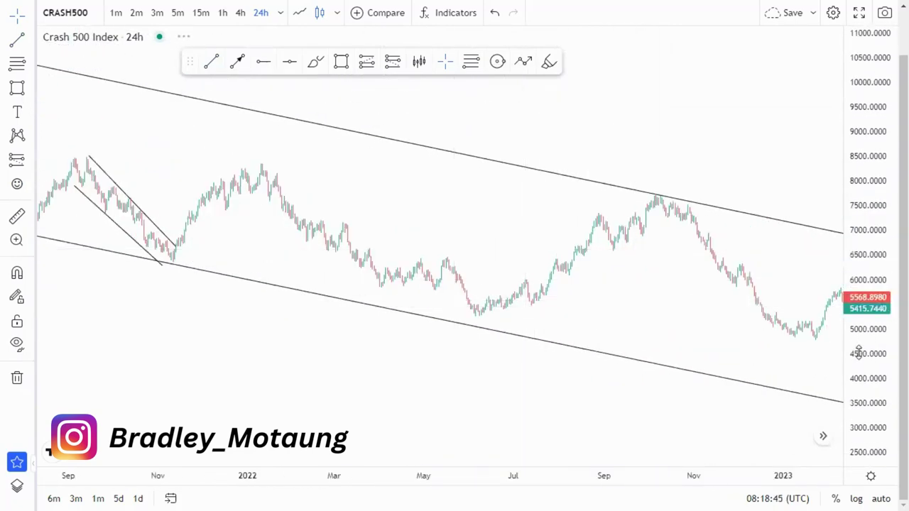
left_click_drag(858, 354, 841, 277)
scroll(727, 307, "up", 2)
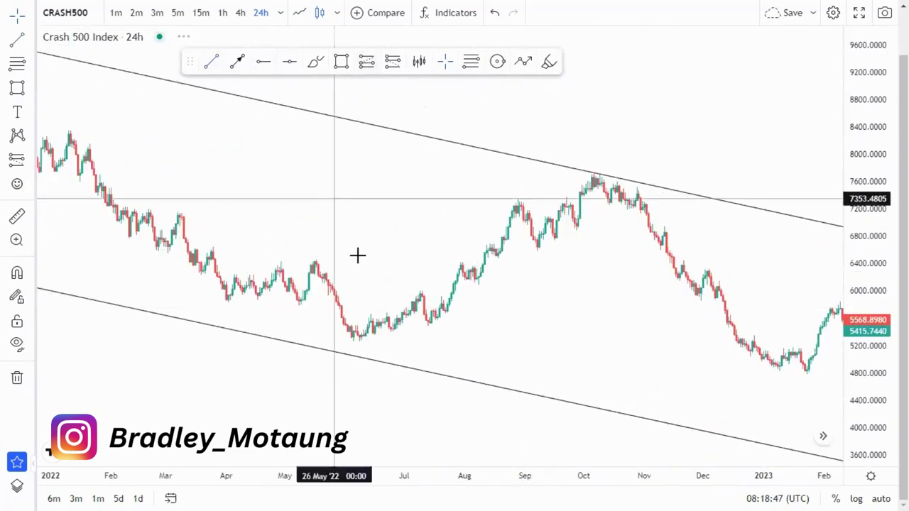
left_click(309, 260)
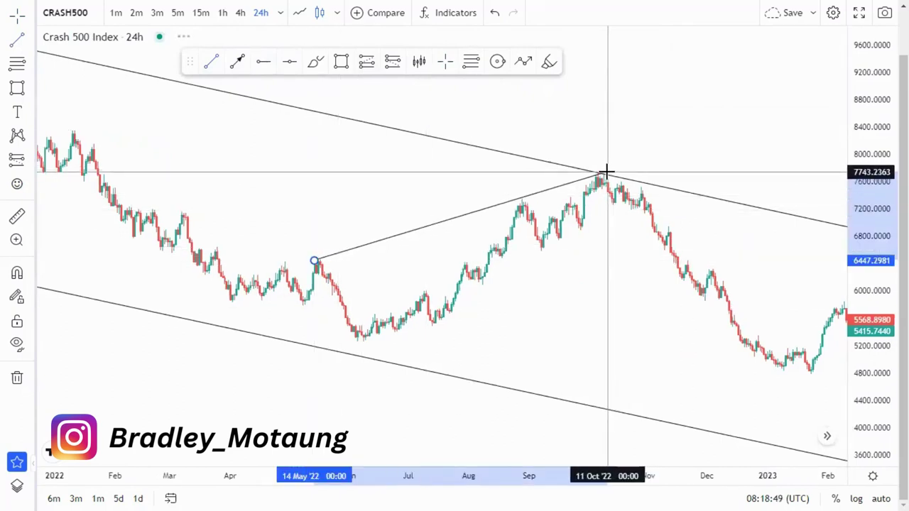
left_click_drag(607, 173, 599, 174)
left_click(611, 147)
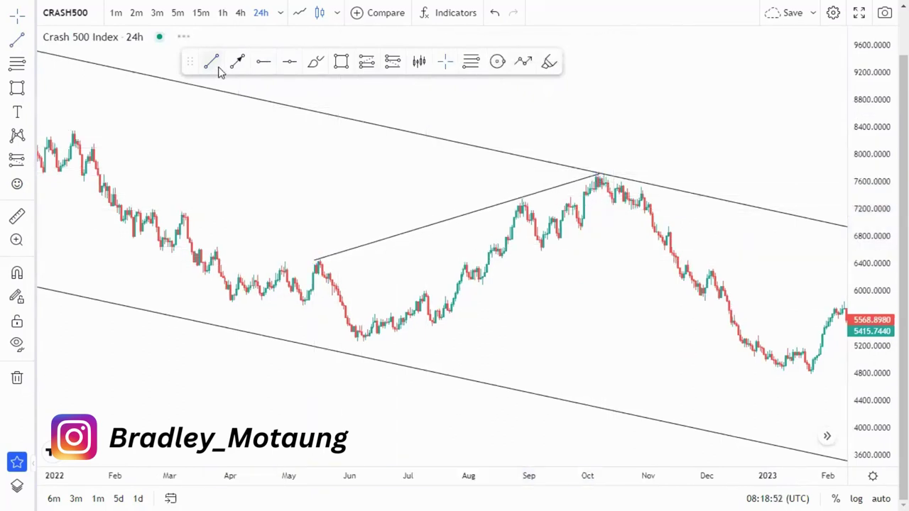
left_click(431, 331)
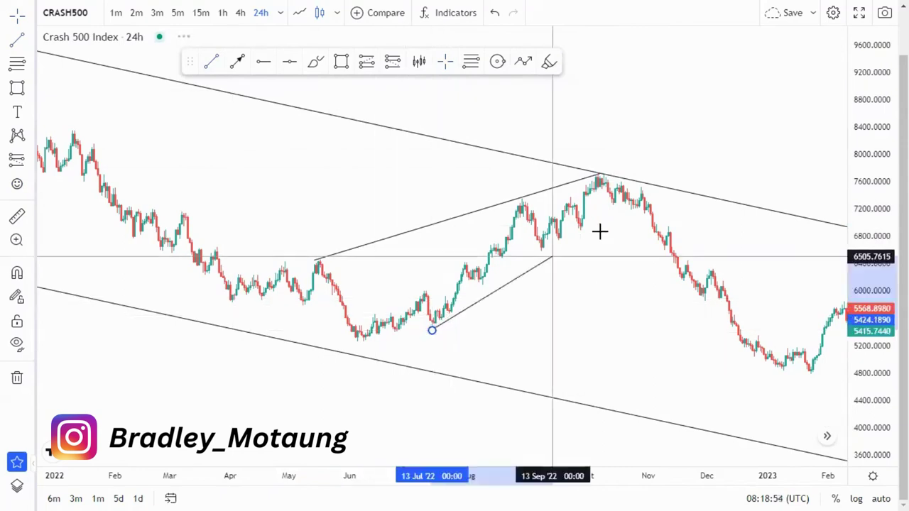
left_click(648, 209)
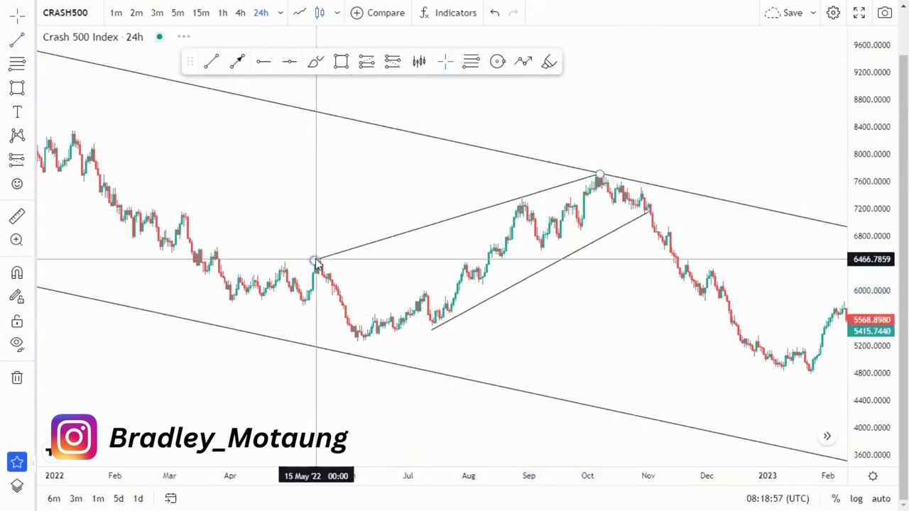
Adjust the rally's upper trend line by moving its May 2022 start slightly lower and later and realigning its end at the October high.
left_click_drag(315, 264, 328, 275)
left_click(649, 265)
left_click_drag(600, 174, 596, 171)
Draw an arrow from the latest price at about 5353 down to the lower channel line at about 3175 on 6 April 2023.
left_click_drag(662, 292, 364, 213)
scroll(686, 319, "down", 2)
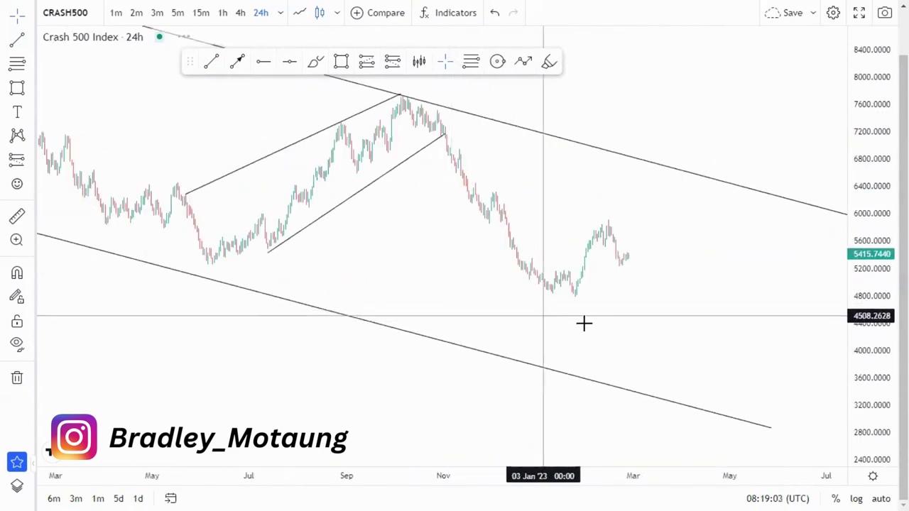
scroll(537, 331, "down", 3)
scroll(788, 284, "down", 2)
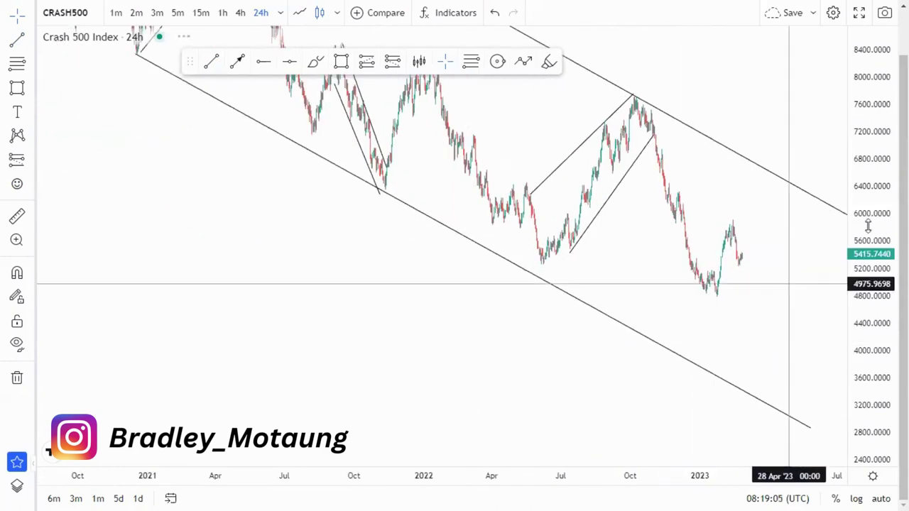
left_click_drag(874, 218, 872, 340)
scroll(725, 326, "up", 3)
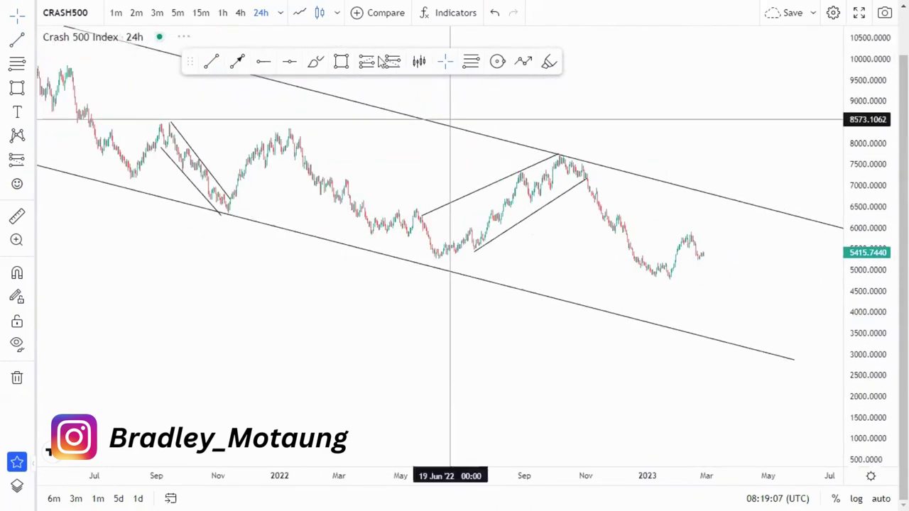
left_click(704, 255)
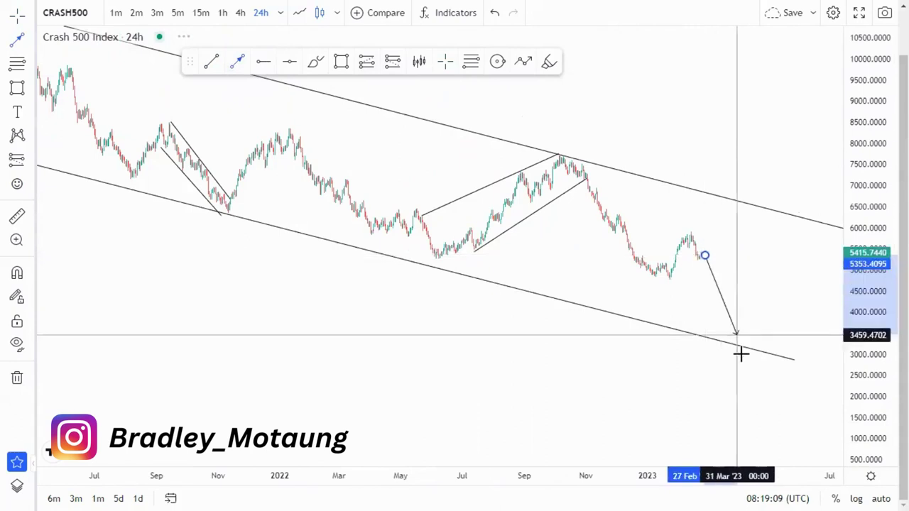
left_click(742, 348)
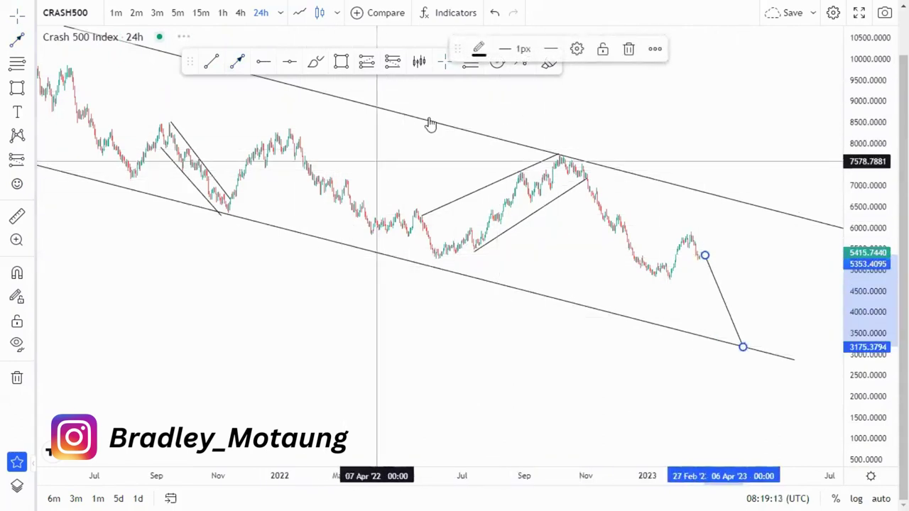
Draw one arrow down the late October to December 2022 decline and another up the rebound to February 2023.
left_click(240, 63)
left_click(580, 166)
left_click(639, 270)
left_click(572, 272)
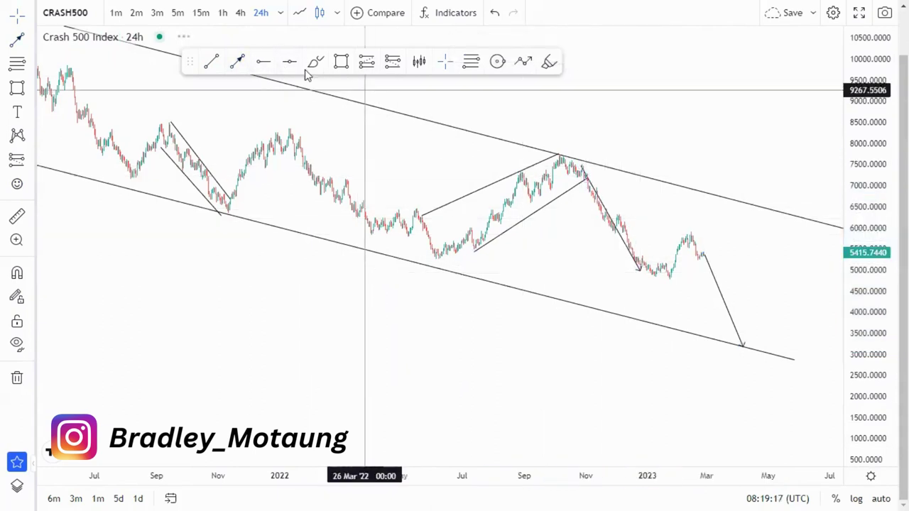
left_click(641, 267)
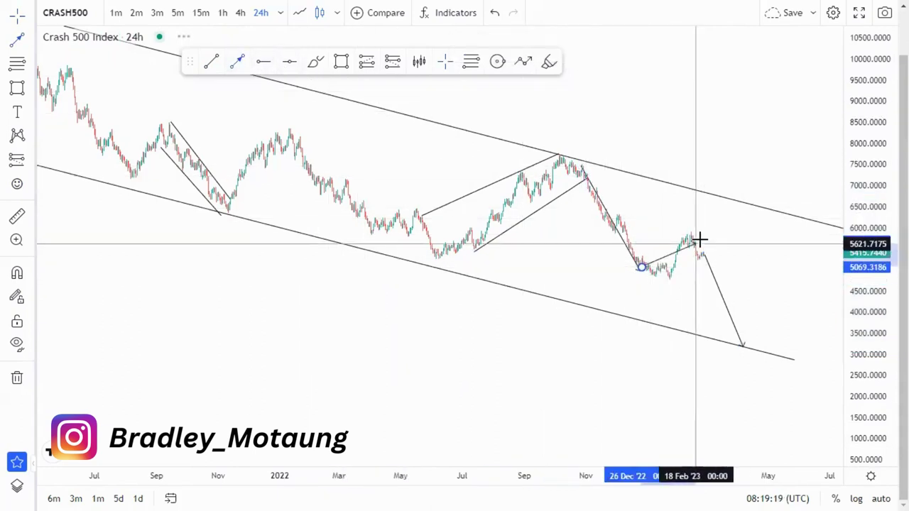
left_click(753, 241)
left_click(705, 254)
left_click(733, 344)
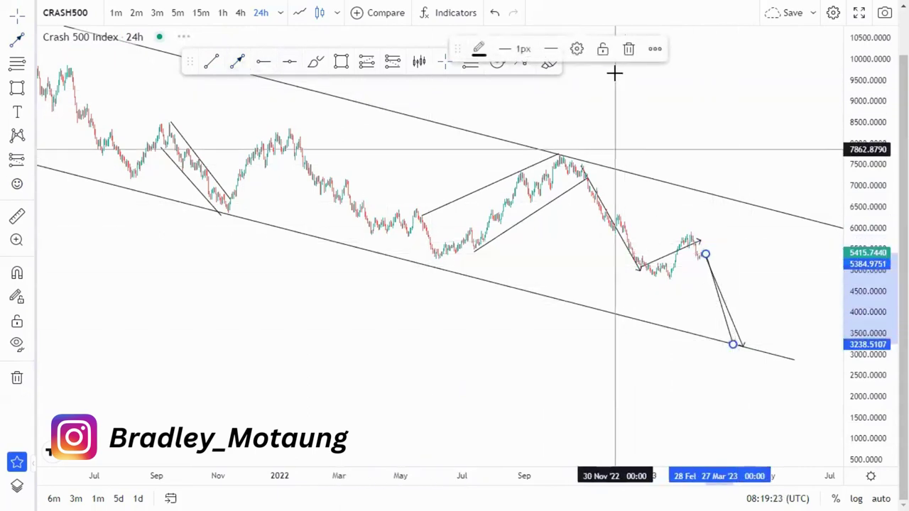
left_click(628, 49)
Circle freehand the three lows along the lower channel line and the tip of the downward projection arrow.
scroll(611, 364, "down", 6)
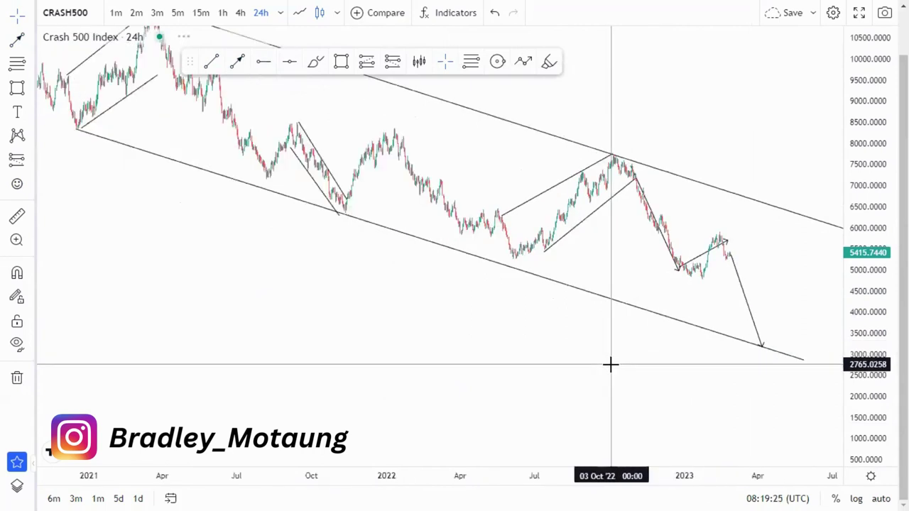
left_click_drag(850, 240, 852, 348)
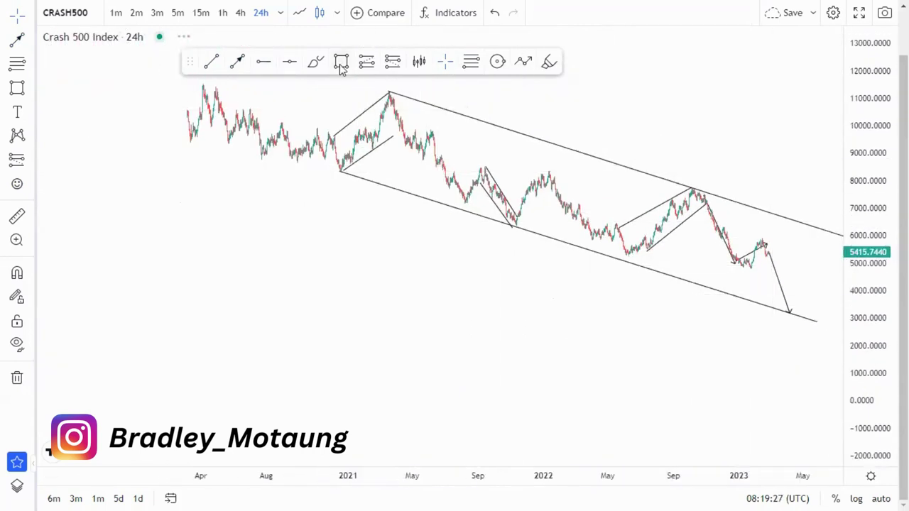
left_click(317, 62)
left_click_drag(346, 169, 320, 170)
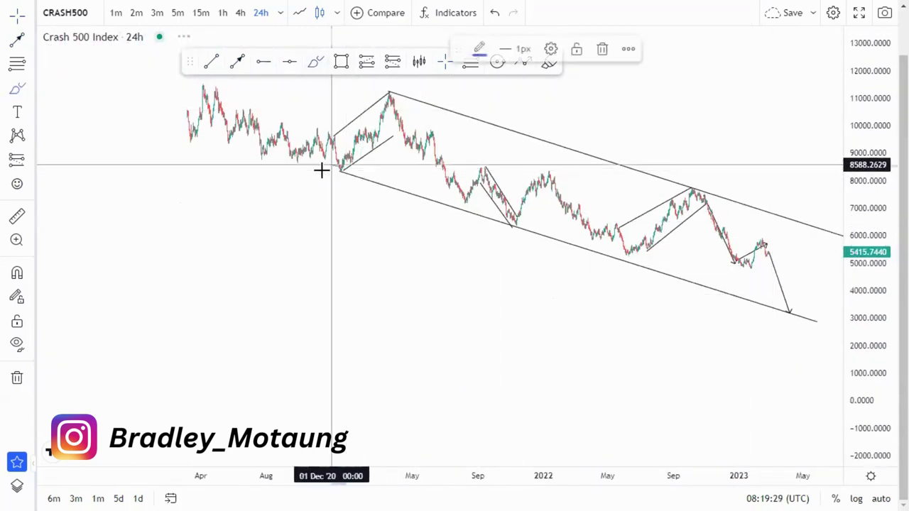
left_click_drag(504, 225, 521, 220)
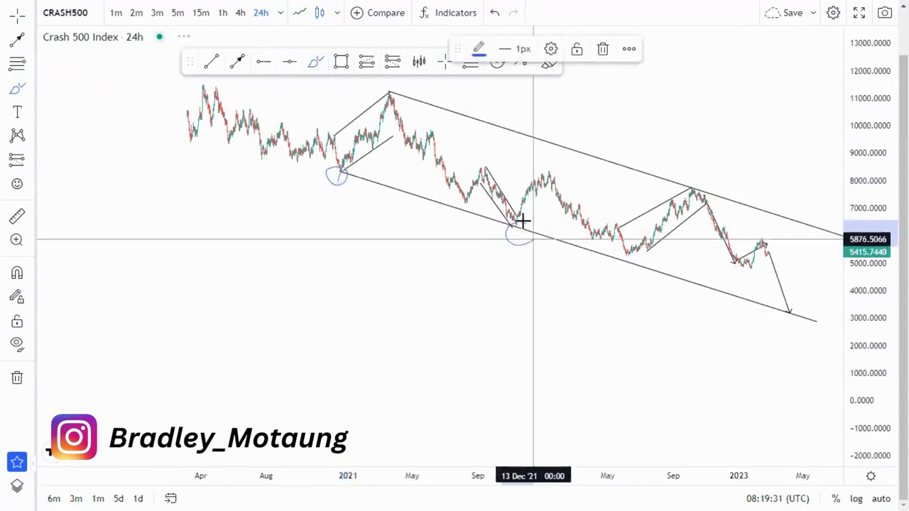
left_click_drag(608, 257, 621, 266)
mouse_move(787, 312)
left_mouse_down()
mouse_move(777, 300)
mouse_move(792, 316)
mouse_move(774, 307)
left_mouse_up()
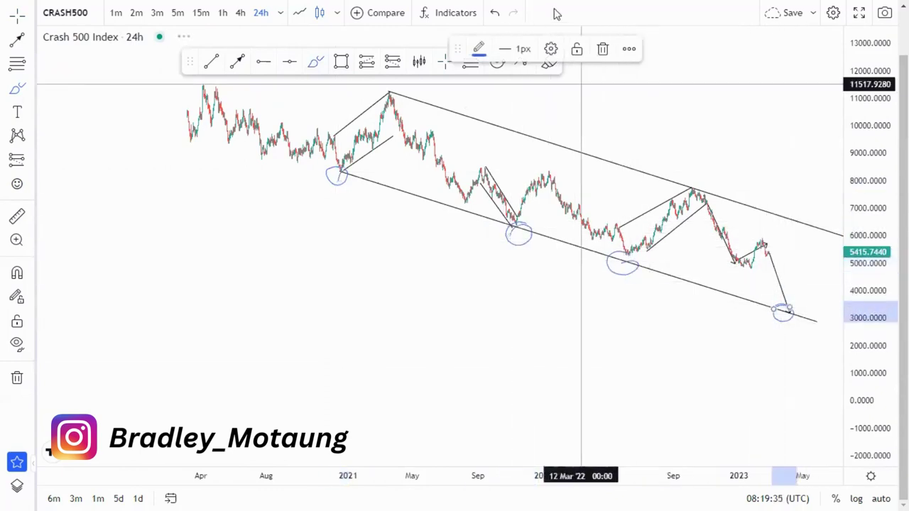
Delete the four freehand circles along the lower channel line.
left_click(603, 50)
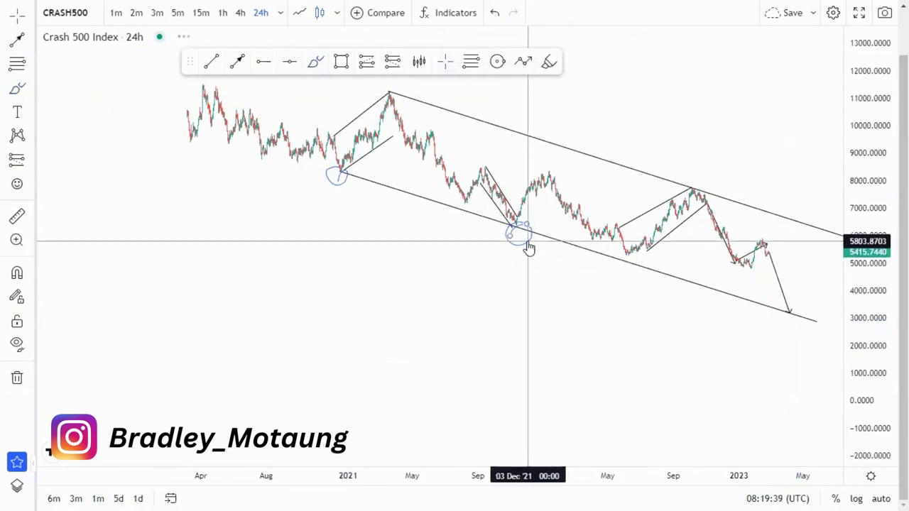
key("Delete")
left_click(335, 179)
key("Delete")
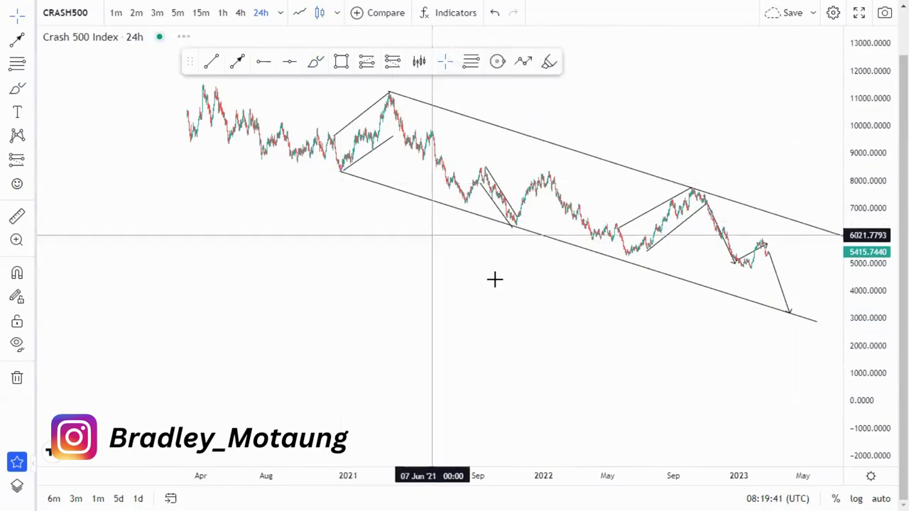
Delete the arrows over the late 2022 decline, the early 2023 rebound and the projected drop.
scroll(492, 277, "up", 2)
scroll(495, 281, "up", 3)
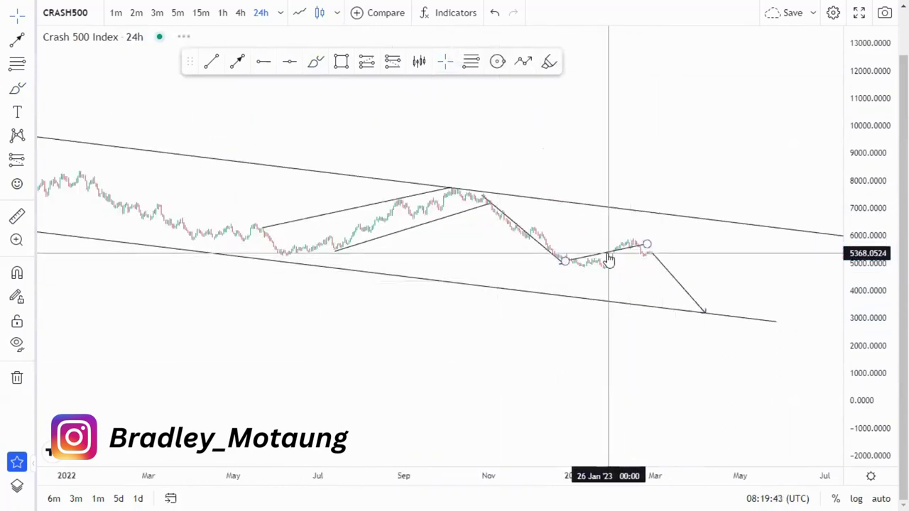
left_click(555, 255)
key("Delete")
Place horizontal rays at about 6318 from the early December 2022 high and about 5617 from mid-December 2022.
left_click_drag(856, 357, 805, 213)
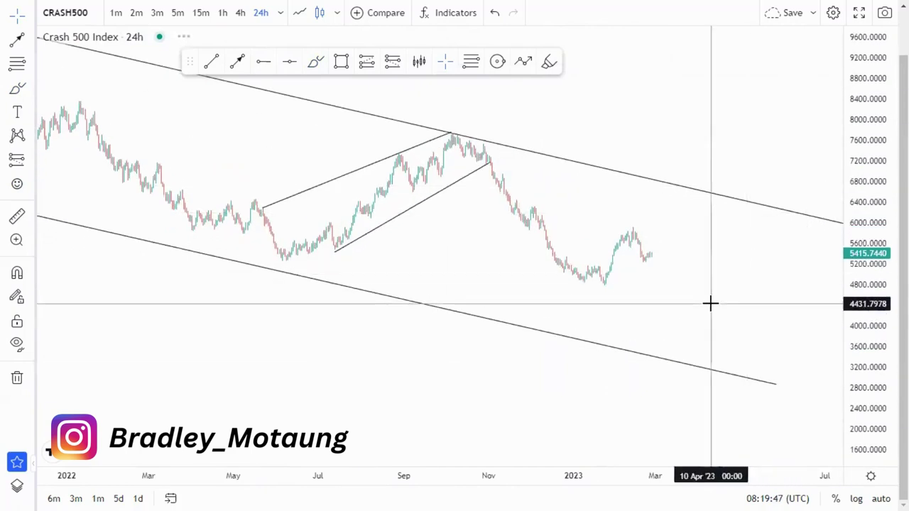
scroll(696, 302, "up", 2)
left_click_drag(878, 350, 870, 281)
left_click_drag(631, 303, 710, 286)
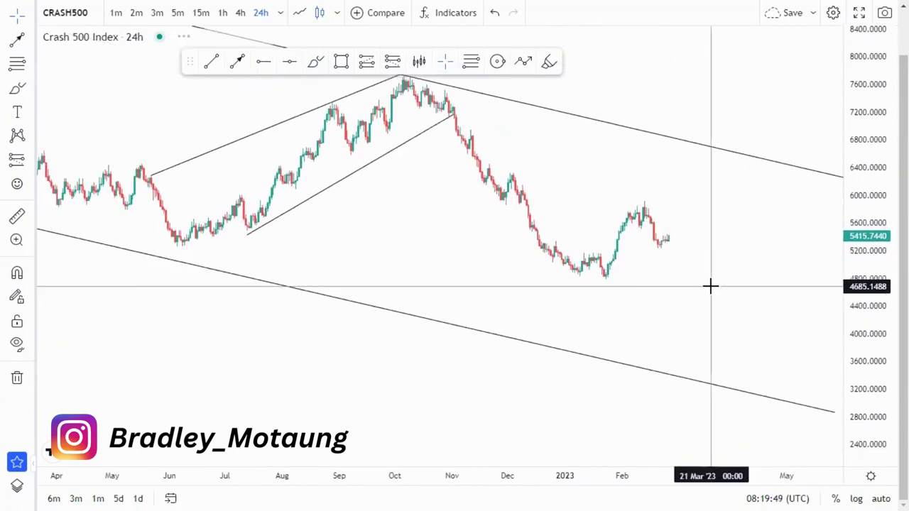
scroll(710, 286, "up", 2)
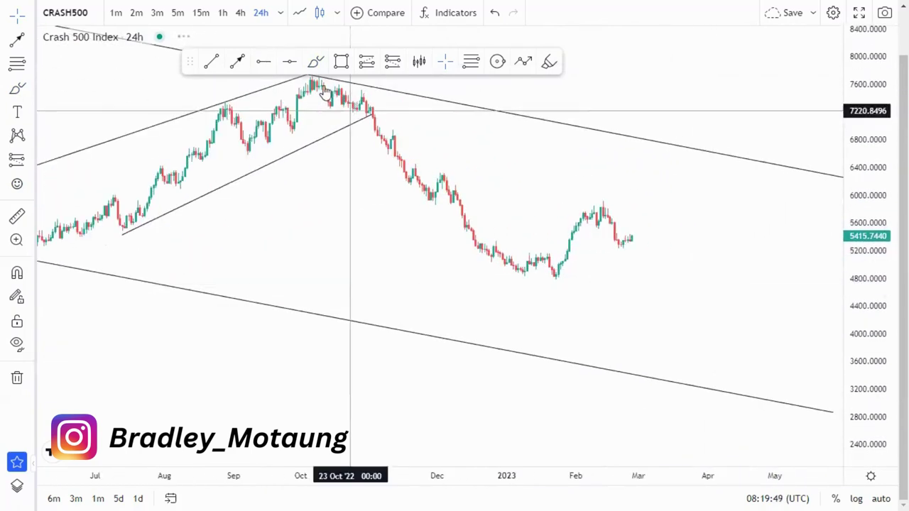
left_click(440, 173)
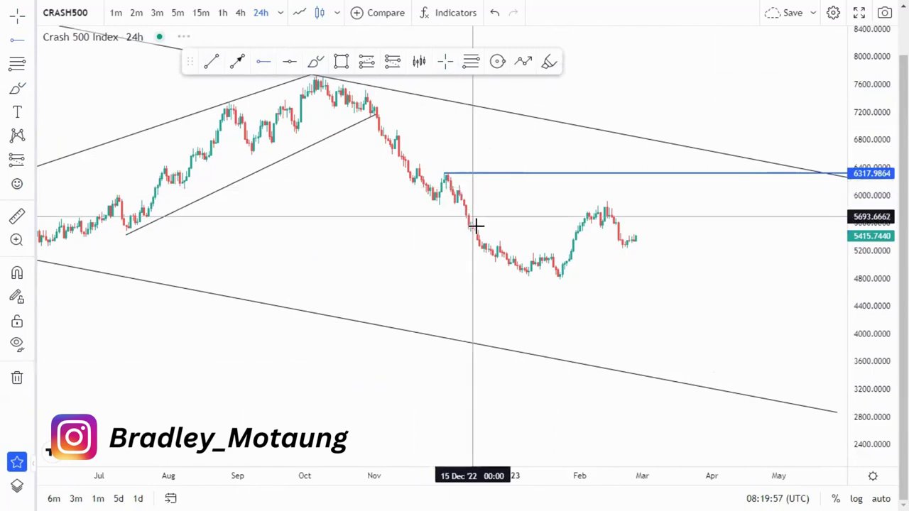
scroll(505, 270, "down", 1)
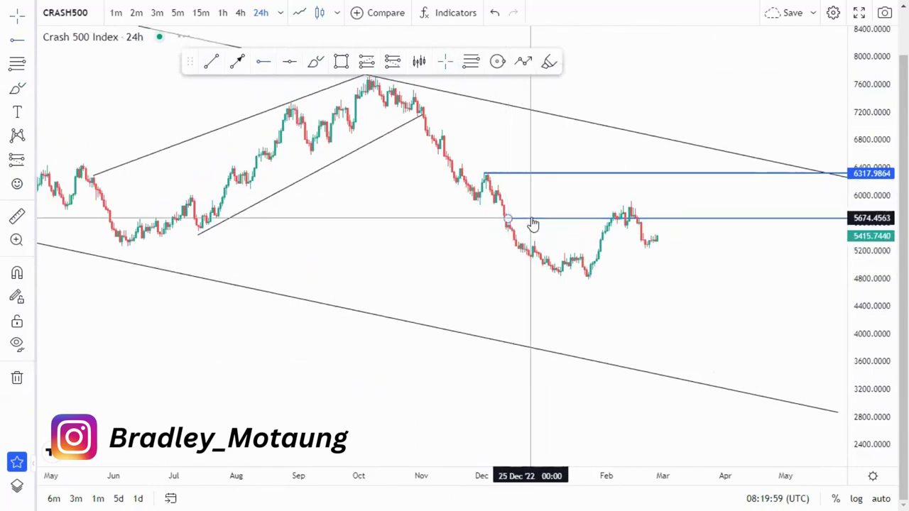
left_click_drag(508, 218, 511, 221)
left_click(639, 261)
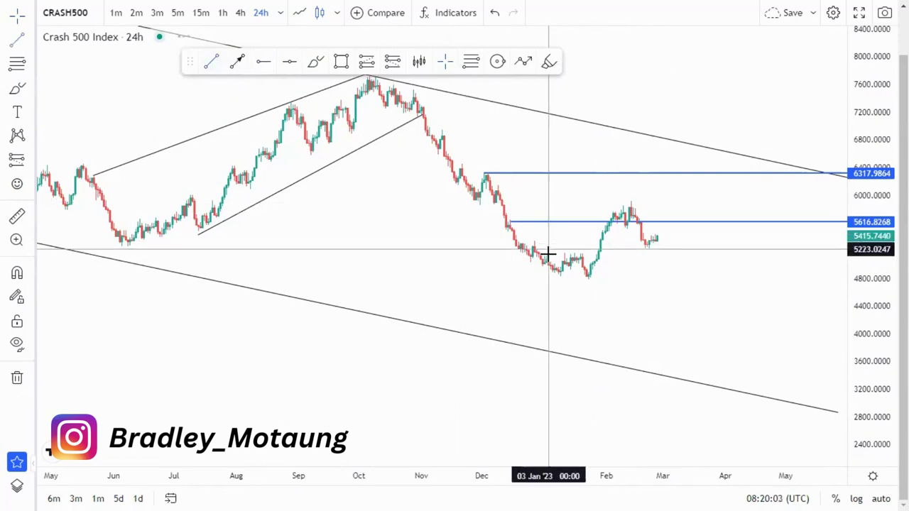
Draw rising trend lines above and below the January to February 2023 rebound, starting the lower one at 4829 on 24 January.
left_click(634, 201)
left_click(608, 255)
key("alt+t")
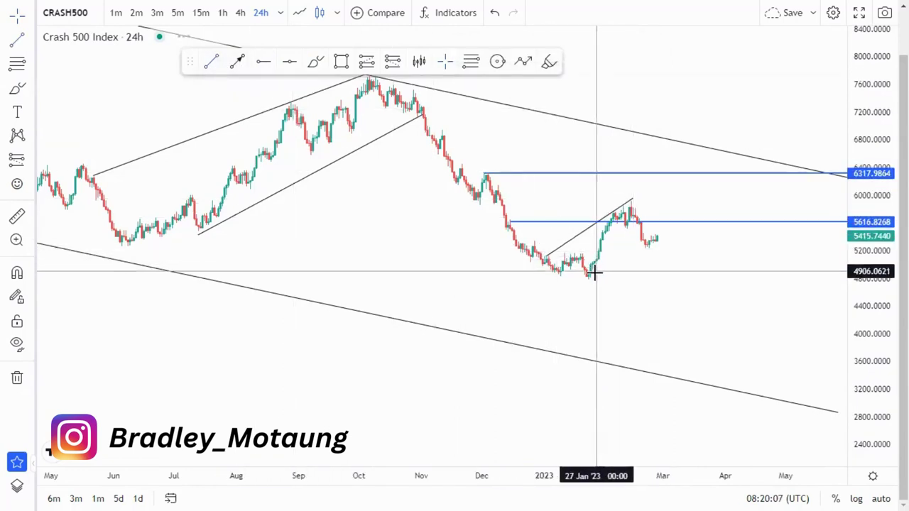
left_click(589, 275)
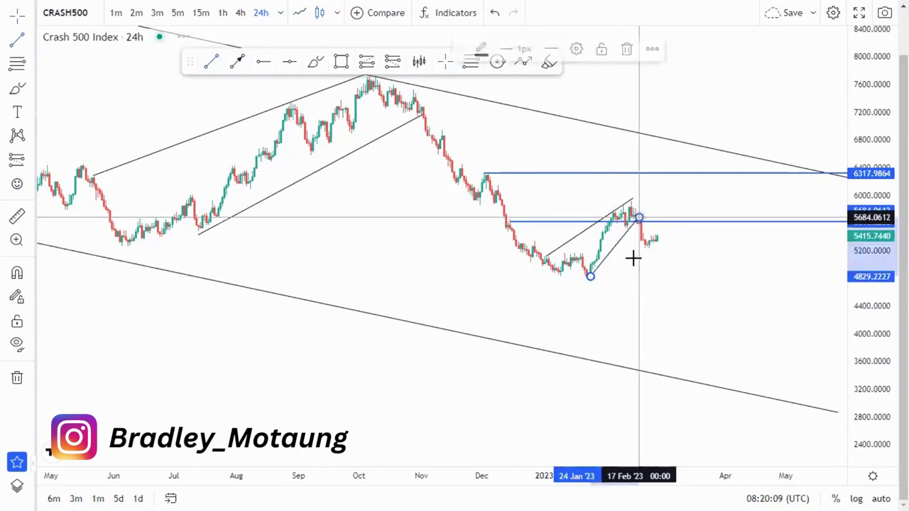
Adjust the rebound's upper trend line by moving its start to about 10 January 2023 and its February end slightly earlier.
left_click(632, 201)
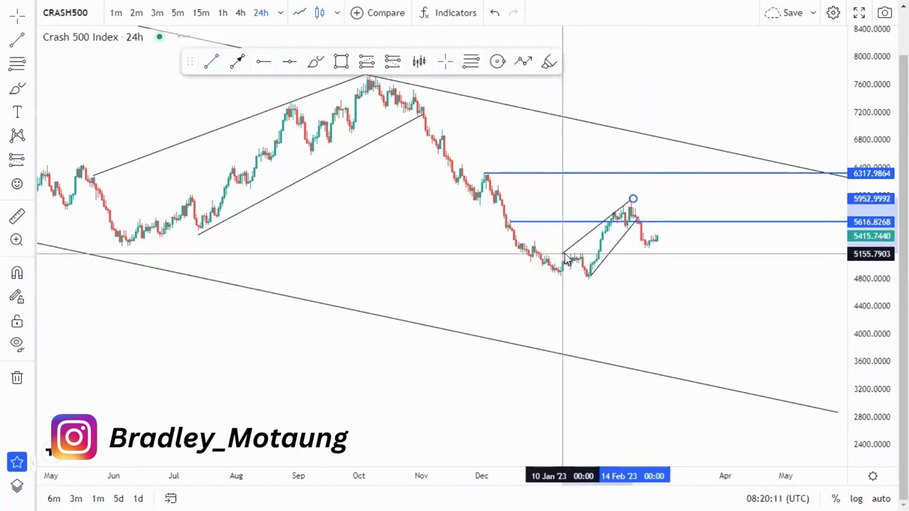
left_click_drag(631, 200, 626, 200)
left_click_drag(641, 283, 611, 278)
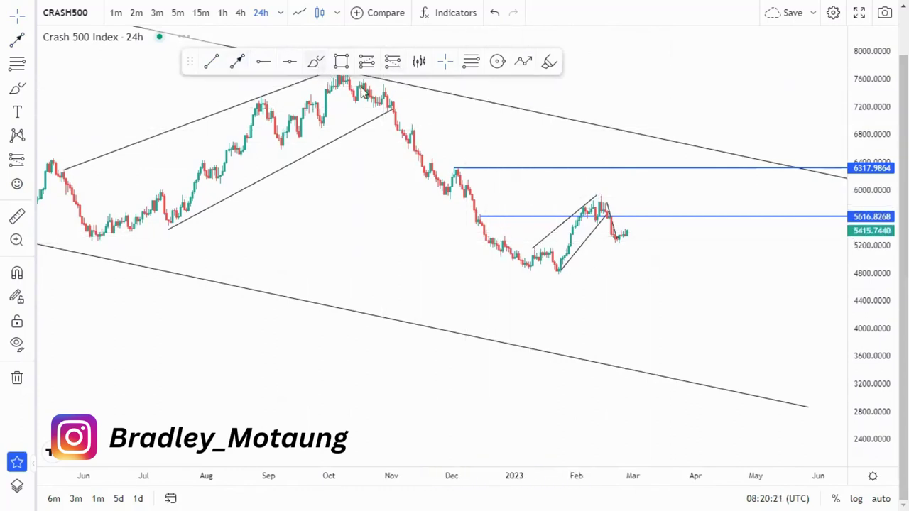
Sketch a projected drop from the latest price toward the lower channel line, and remove it together with the short mid-February arrow.
left_click(624, 226)
mouse_move(629, 223)
left_mouse_down()
mouse_move(678, 290)
mouse_move(695, 347)
left_mouse_up()
left_click(602, 49)
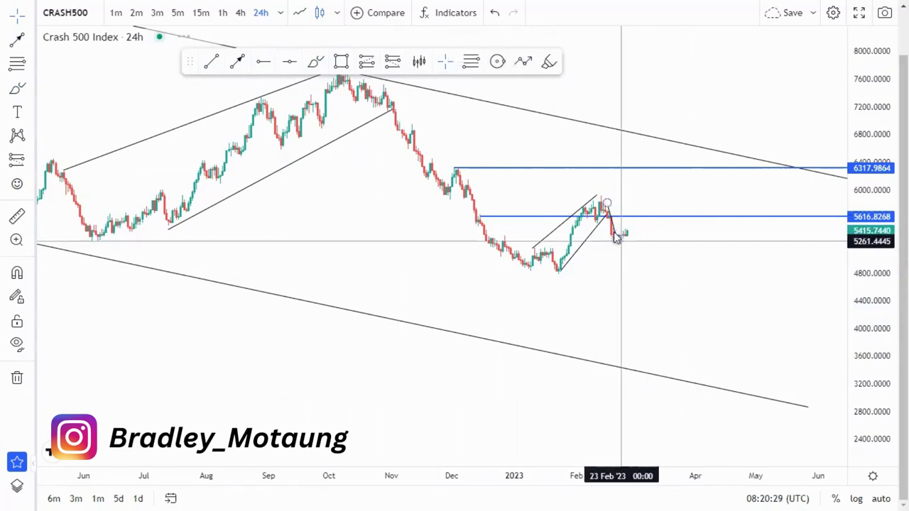
left_click(615, 235)
left_click(602, 48)
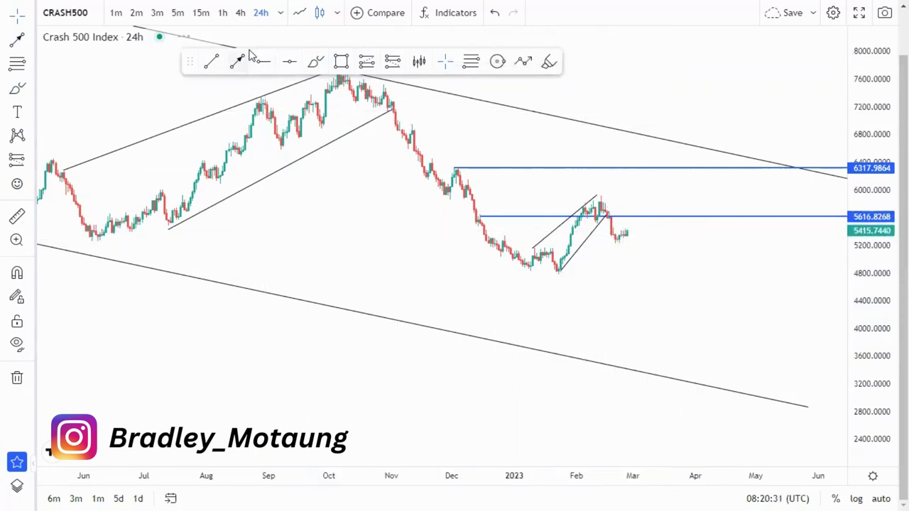
Place a horizontal ray at about 4791 from the late January 2023 low.
left_click(558, 274)
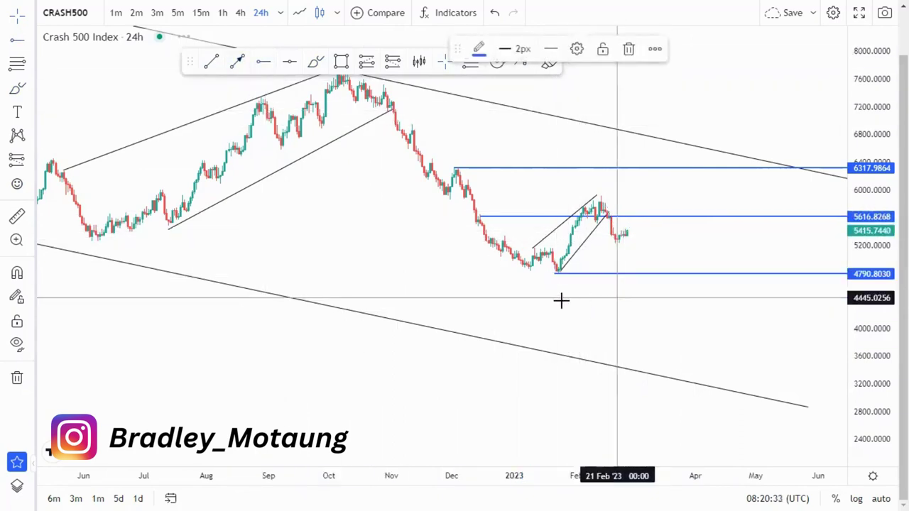
scroll(513, 284, "down", 3)
scroll(422, 253, "up", 3)
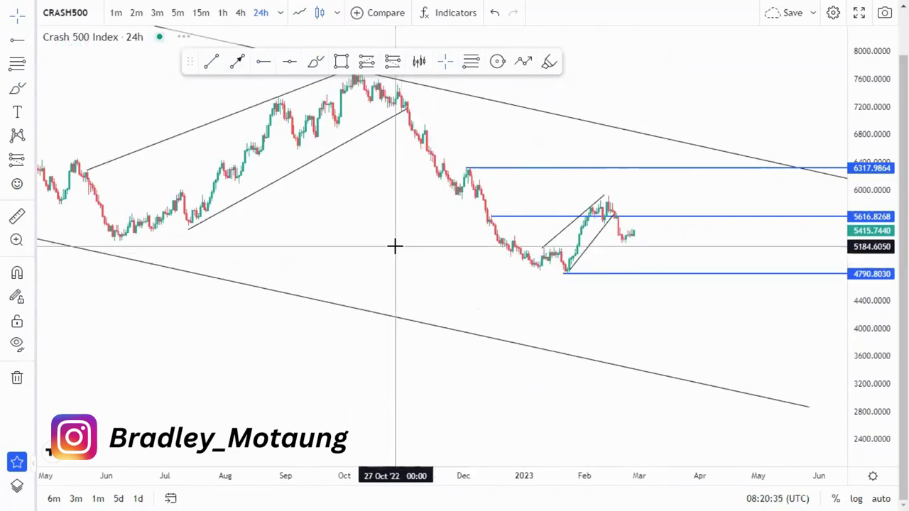
Draw a falling trend line above the decline from late October 2022 to late January 2023, and shift its start slightly lower.
scroll(396, 248, "down", 2)
left_click_drag(398, 250, 399, 299)
scroll(379, 284, "up", 2)
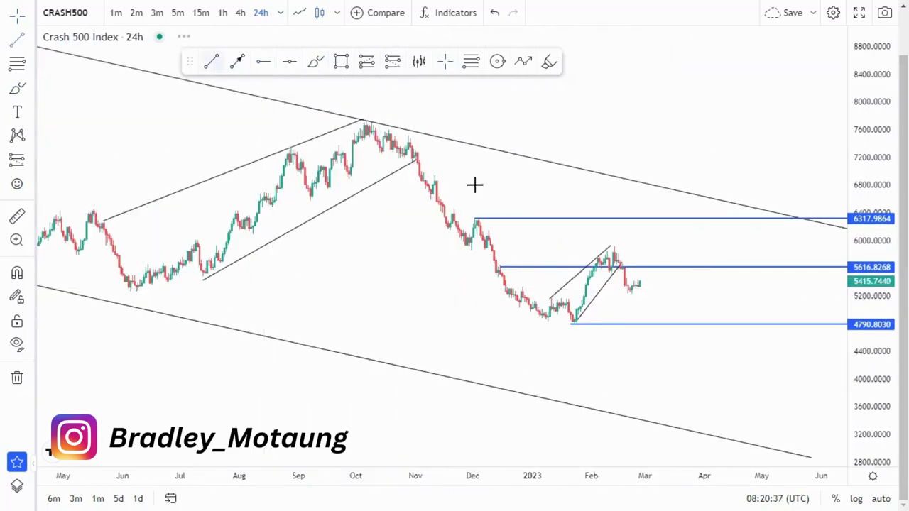
left_click(408, 132)
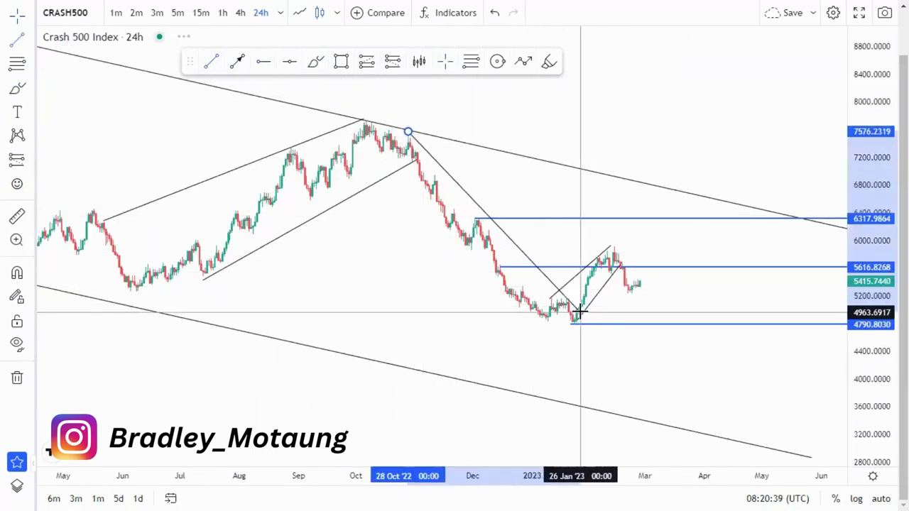
left_click(586, 319)
scroll(511, 298, "left", 2)
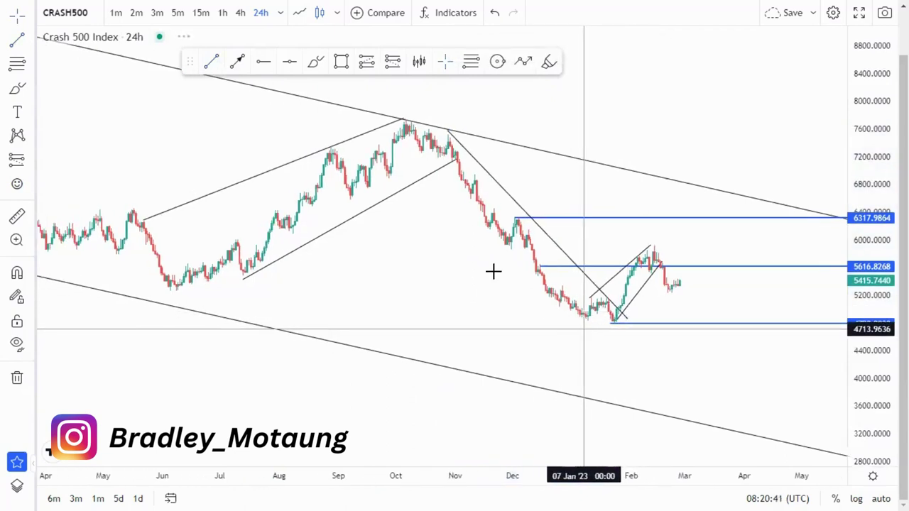
left_click(449, 140)
left_click_drag(448, 136, 446, 133)
left_click(478, 151)
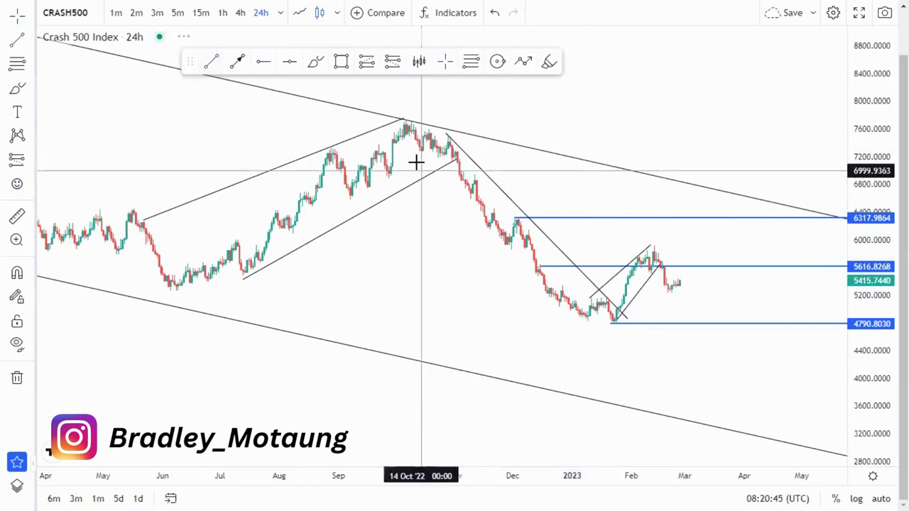
Draw a falling trend line below the decline from mid-October 2022 to early January 2023, and realign both ends.
left_click(579, 326)
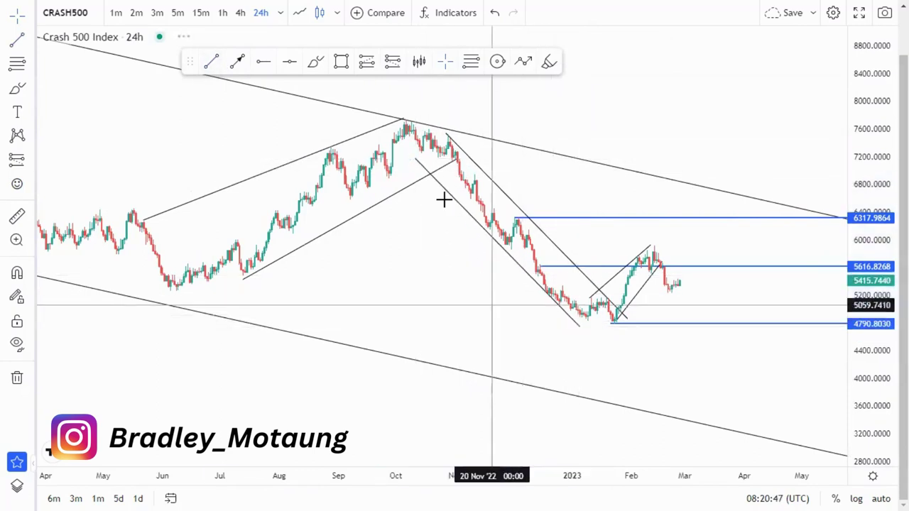
left_click_drag(416, 160, 417, 154)
left_click(516, 302)
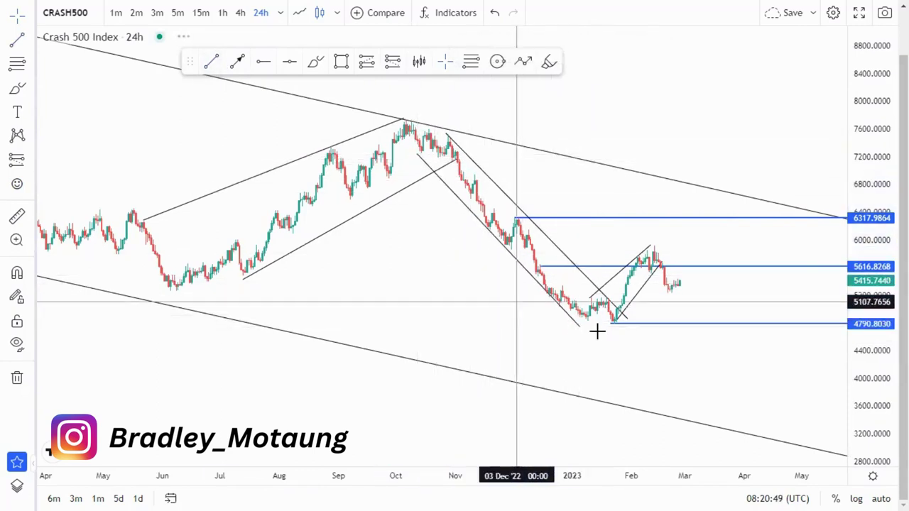
left_click_drag(580, 328, 587, 337)
left_click(666, 344)
Draw a rectangle zone between about 5326 and 5201 ending 10 March 2023, and extend its start back to 13 December 2022.
left_click_drag(860, 327, 860, 256)
left_click_drag(725, 288, 713, 283)
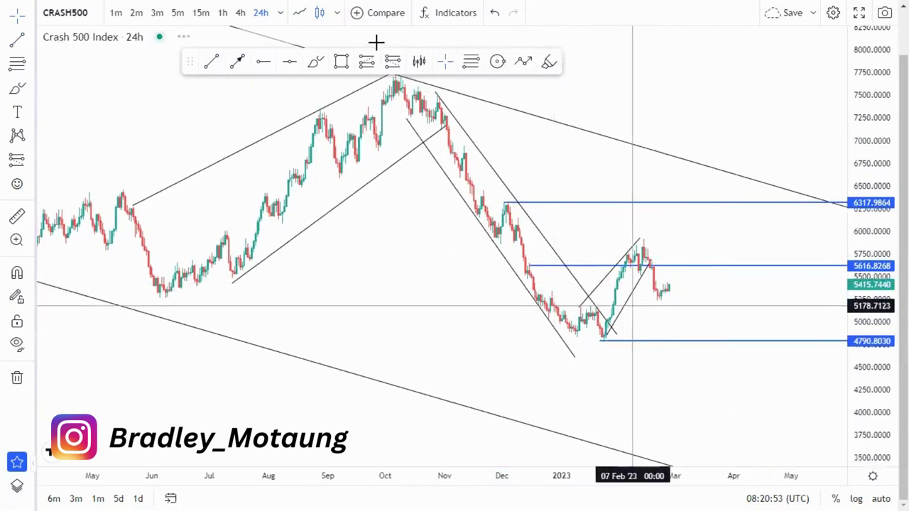
left_click(549, 293)
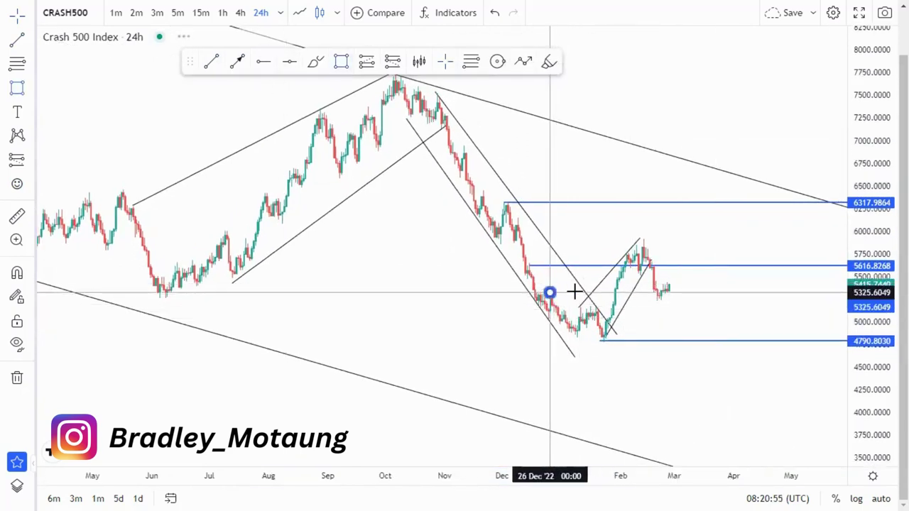
left_click_drag(681, 293, 690, 300)
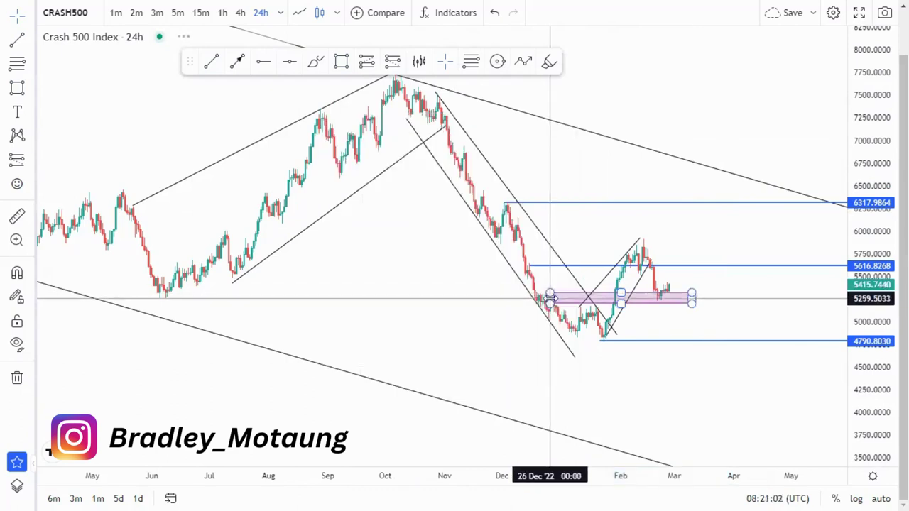
left_click_drag(550, 298, 526, 298)
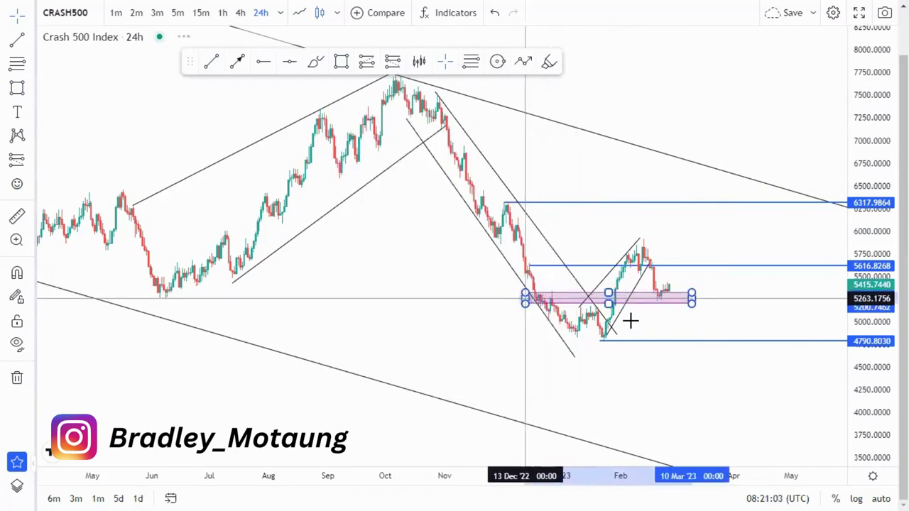
left_click(645, 366)
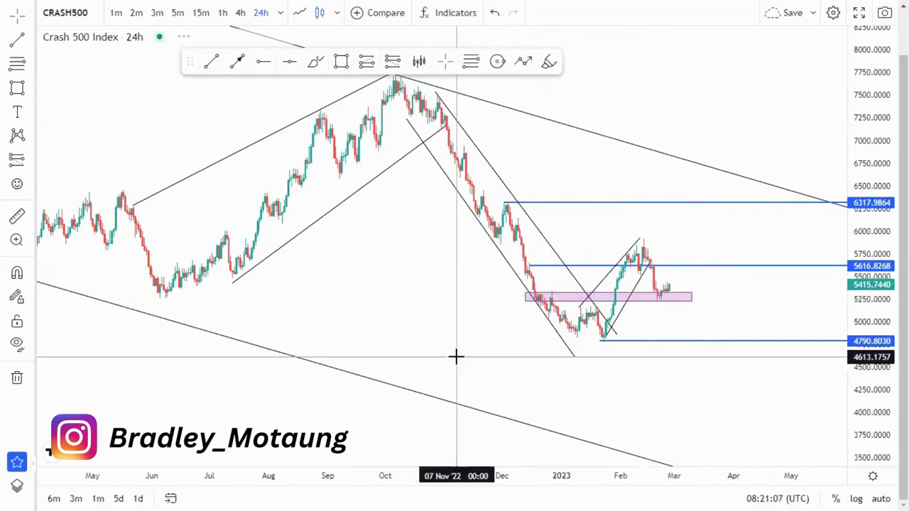
Narrow the rectangle zone by raising its lower edge to about 5260 and moving its start to about 15 December 2022.
scroll(458, 354, "down", 1)
scroll(461, 349, "up", 2)
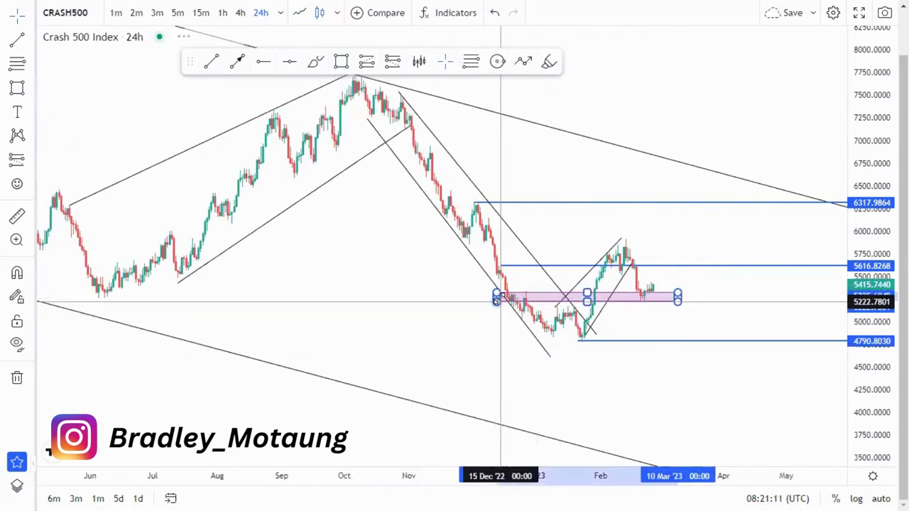
left_click_drag(496, 301, 499, 297)
left_click(478, 336)
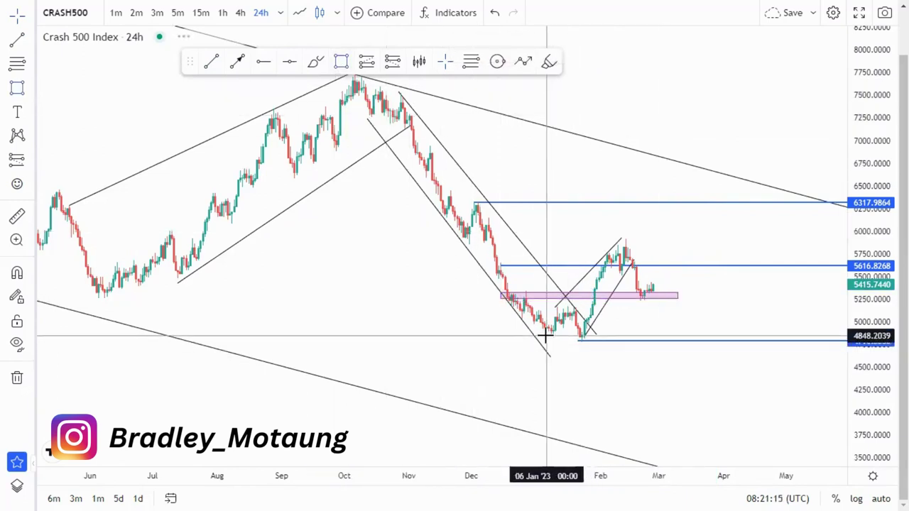
Draw a rectangle zone between about 4848 and 4790 under the January 2023 lows, and delete the horizontal ray at 5616.8268.
left_click_drag(546, 336, 585, 341)
left_click(606, 362)
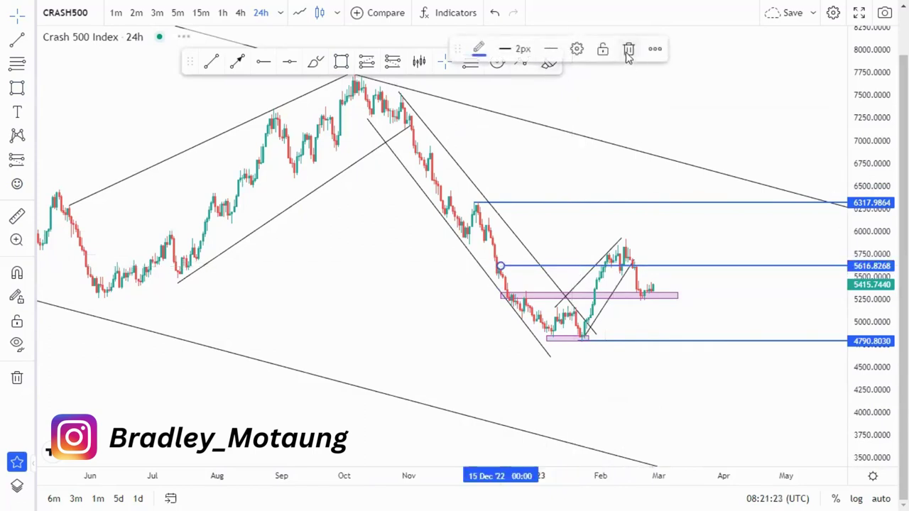
left_click(628, 49)
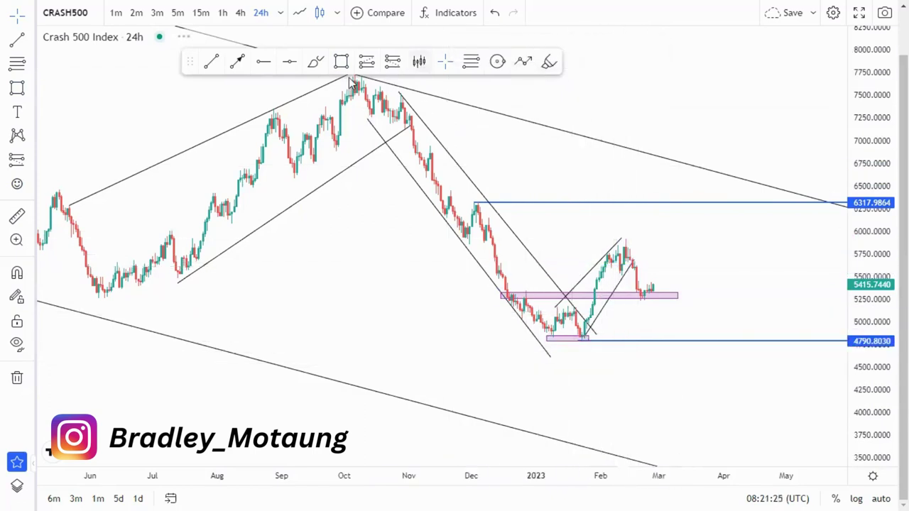
Circle the two January 2023 lows and the whole October-to-January decline with freehand brush strokes.
left_click(317, 63)
mouse_move(553, 331)
left_mouse_down()
mouse_move(572, 348)
mouse_move(576, 337)
left_mouse_up()
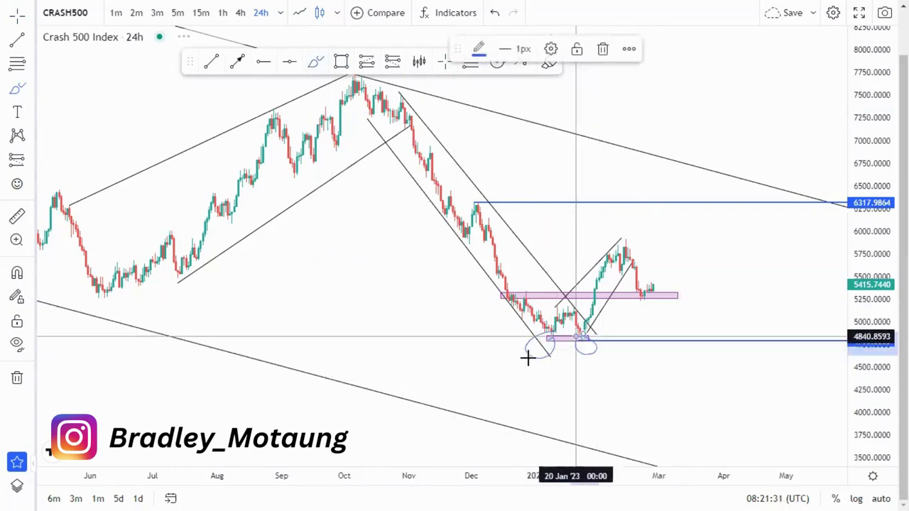
mouse_move(433, 110)
left_mouse_down()
mouse_move(422, 98)
mouse_move(391, 223)
mouse_move(546, 355)
left_mouse_up()
mouse_move(611, 342)
left_mouse_down()
mouse_move(501, 149)
mouse_move(416, 115)
left_mouse_up()
mouse_move(590, 129)
left_mouse_down()
mouse_move(558, 120)
mouse_move(316, 270)
left_mouse_up()
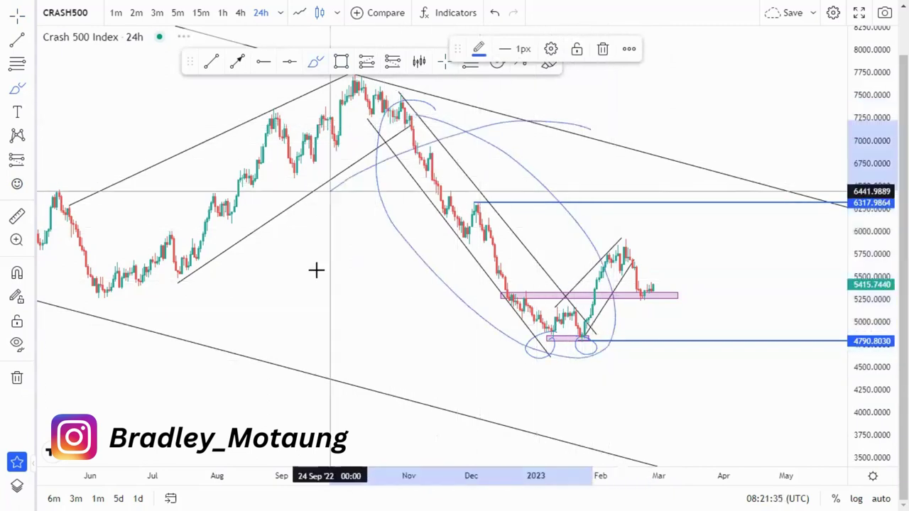
Delete the stray brush curve and the large freehand loop around the October-to-January decline.
left_click(602, 48)
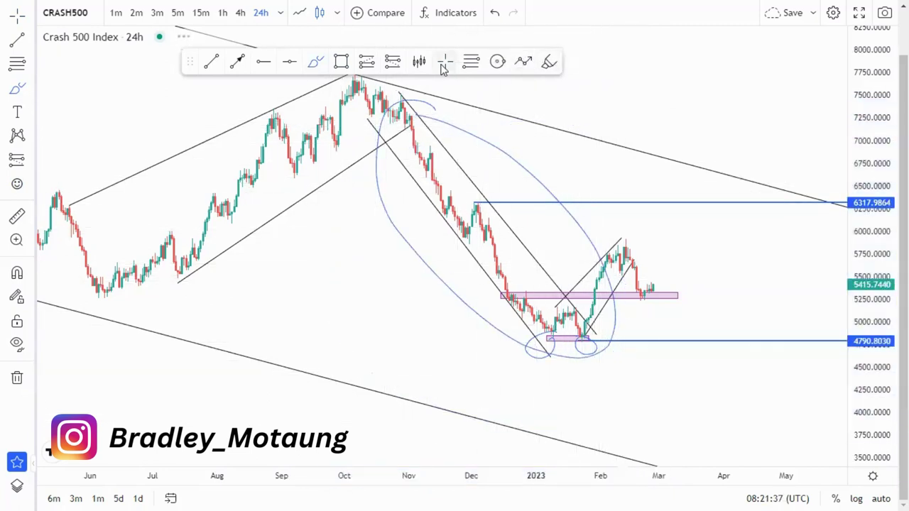
key("Escape")
left_click(541, 187)
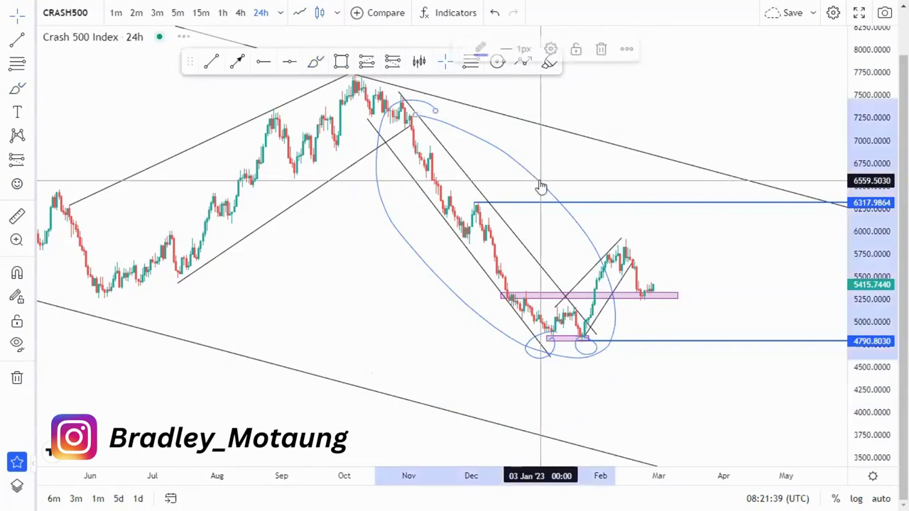
key("Delete")
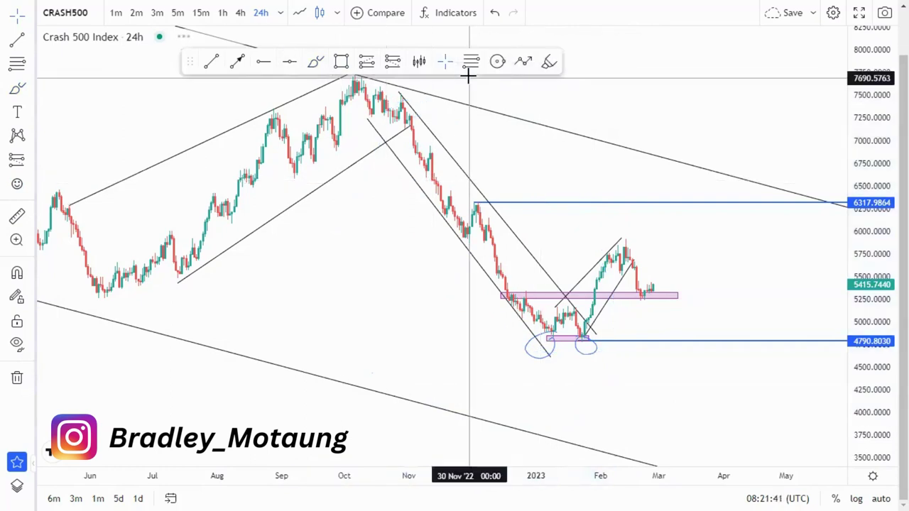
Draw a zigzag path from the 24 January low near 4819 through about 5845, 5260 and 6295 to 6787 on the upper channel line.
left_click(523, 64)
left_click(584, 339)
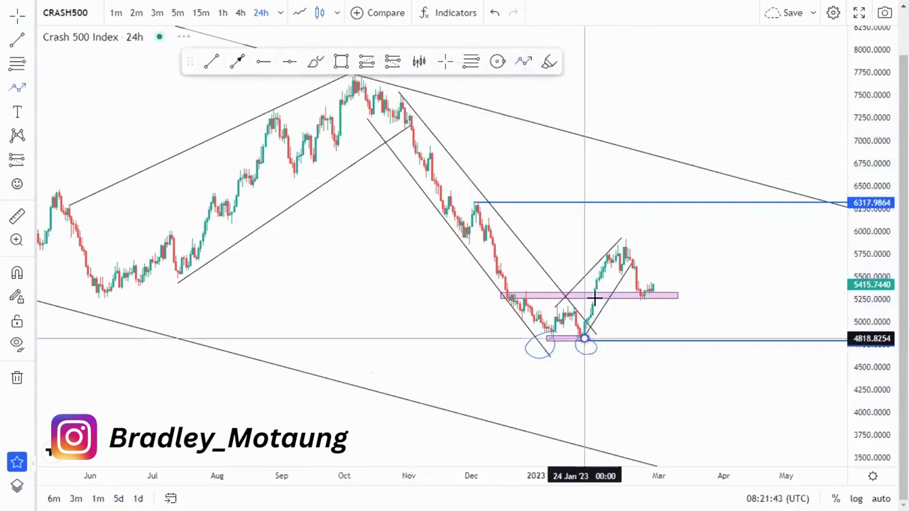
left_click(611, 246)
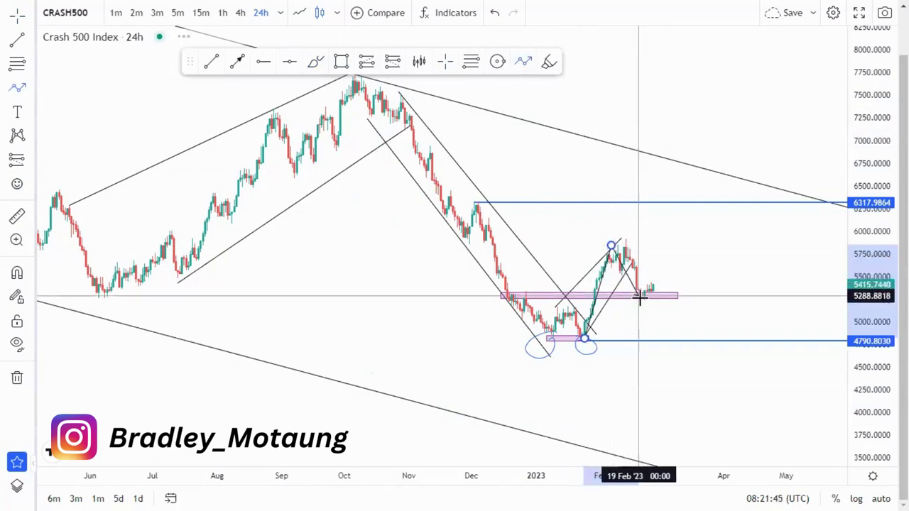
left_click(640, 287)
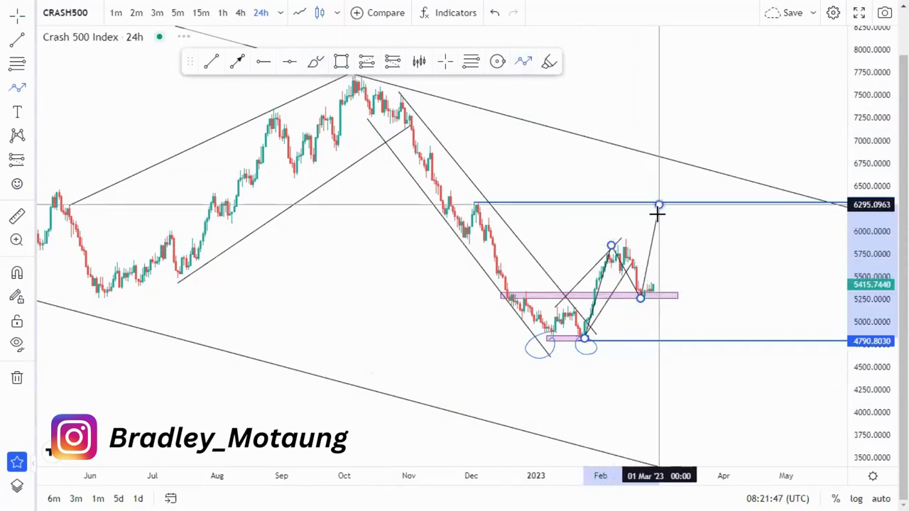
left_click(658, 206)
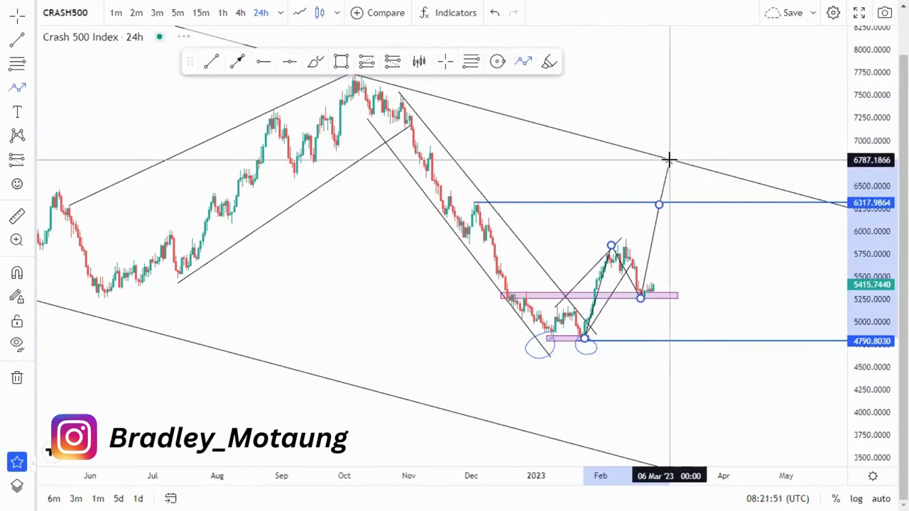
double_click(673, 188)
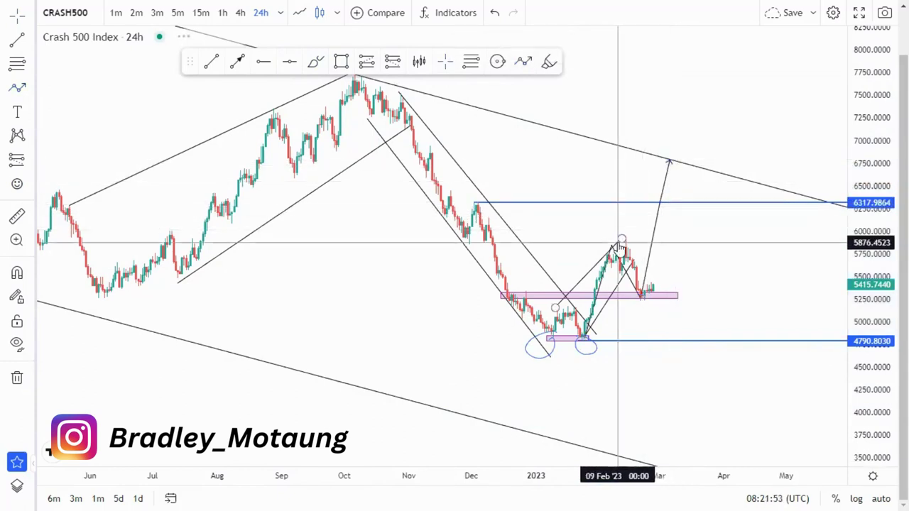
Delete both trend lines around the January-to-February rise and the brush circles at the January lows.
left_click(619, 248)
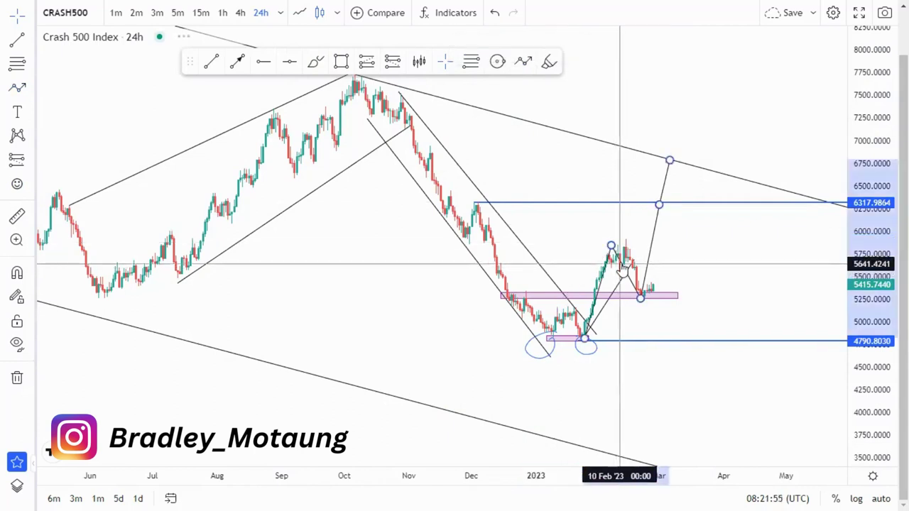
left_click(621, 285)
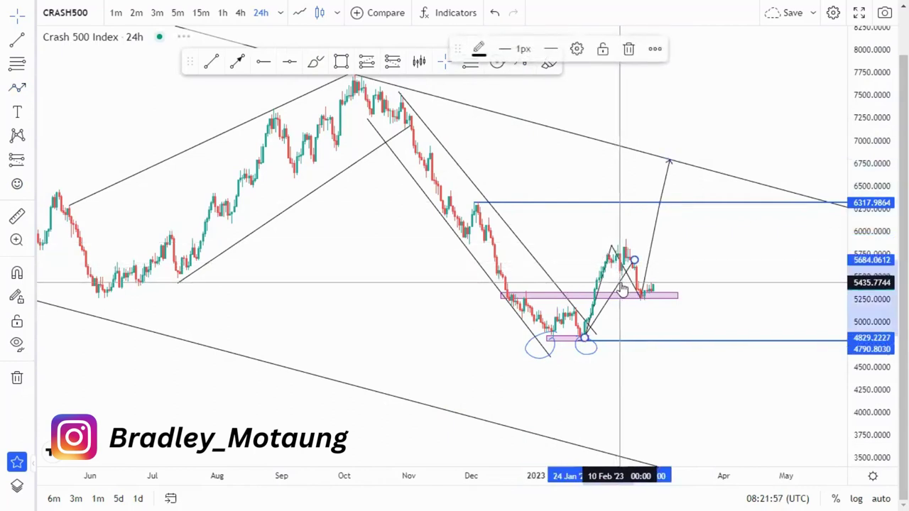
key("Delete")
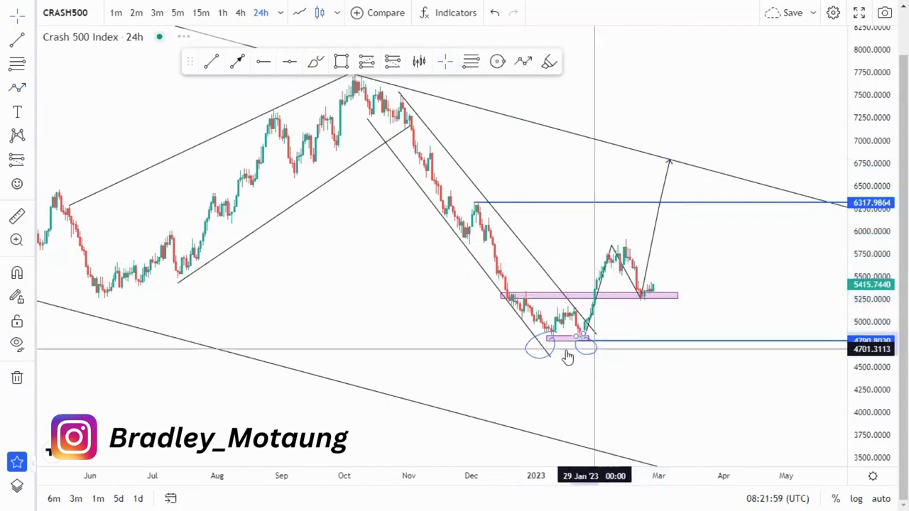
key("Delete")
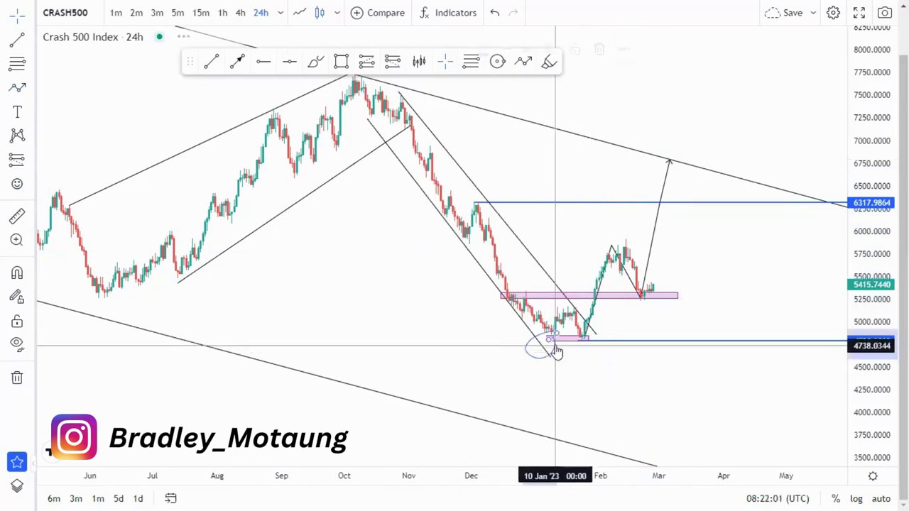
Switch the chart to the 4h timeframe and delete the zigzag projection path.
scroll(669, 386, "down", 2)
scroll(669, 386, "up", 2)
left_click(612, 286)
left_click(507, 239)
scroll(642, 312, "down", 2)
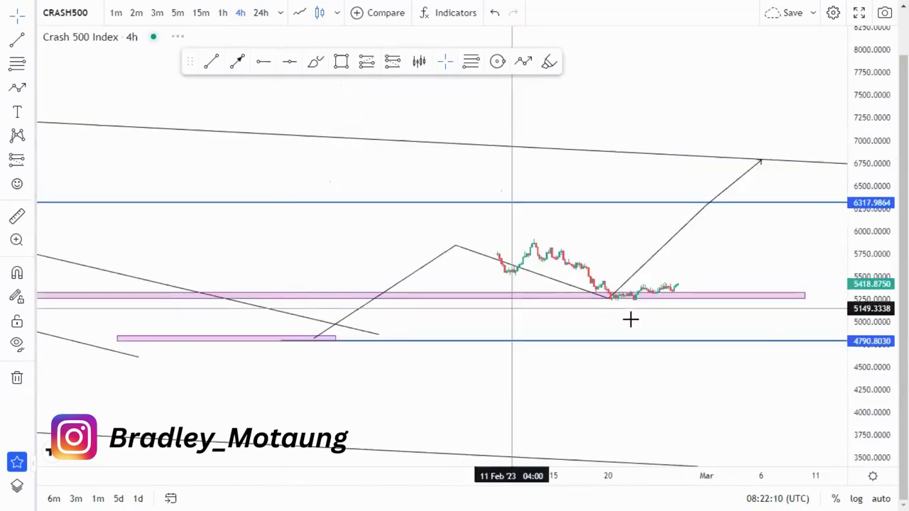
left_click_drag(876, 377, 845, 230)
scroll(742, 345, "down", 5)
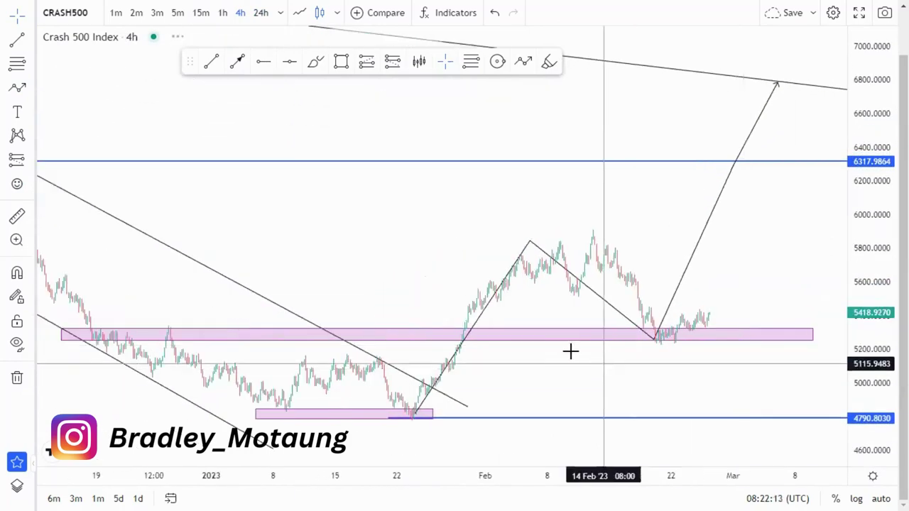
left_click_drag(364, 329, 368, 324)
left_click(695, 366)
scroll(714, 390, "up", 5)
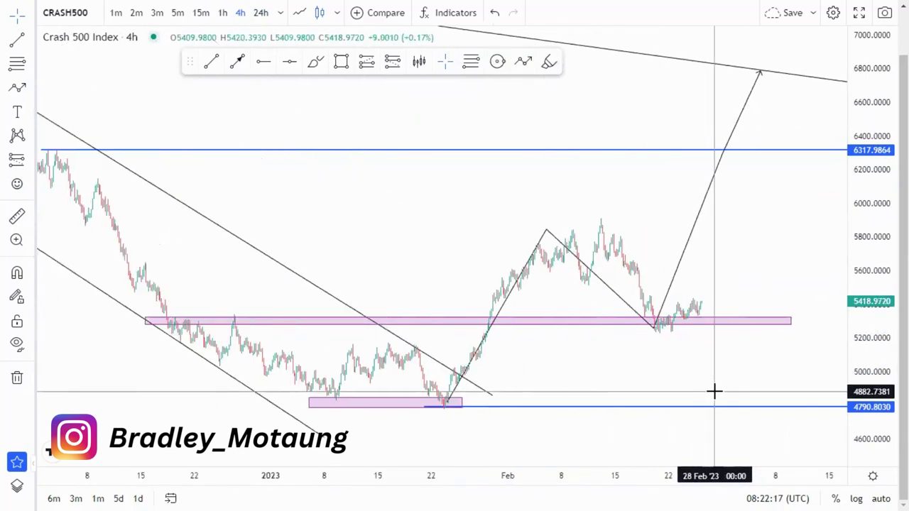
left_click(570, 317)
key("Delete")
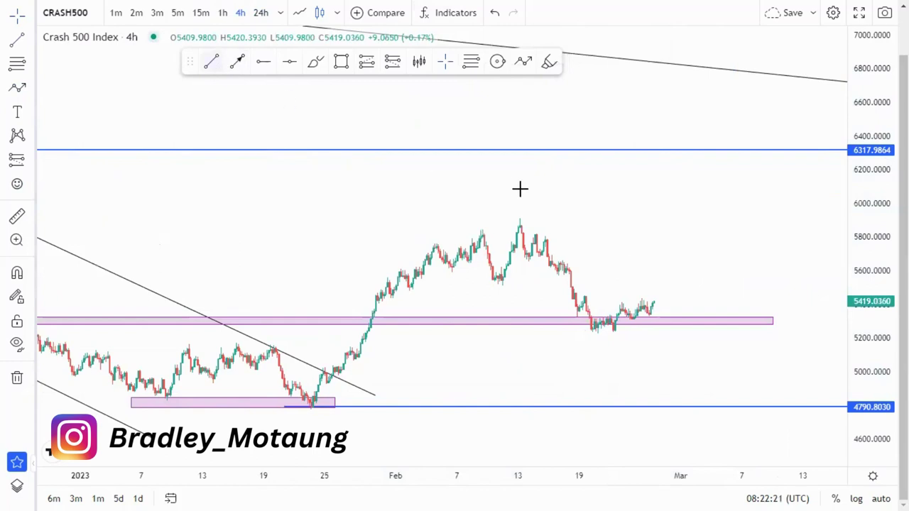
Draw falling trend lines above and below the mid-February decline, the upper one from about 5934 on 14 February to 5254 on 23 February.
left_click(619, 328)
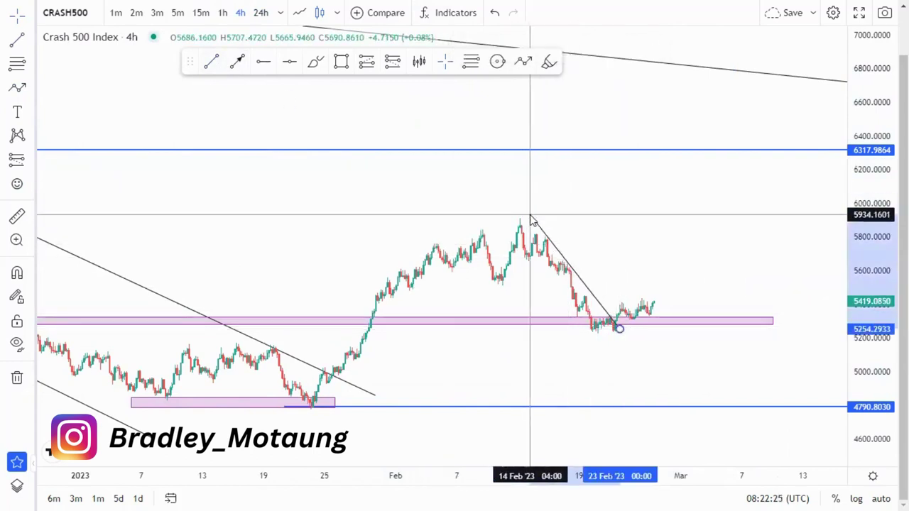
left_click_drag(529, 215, 529, 215)
left_click(213, 64)
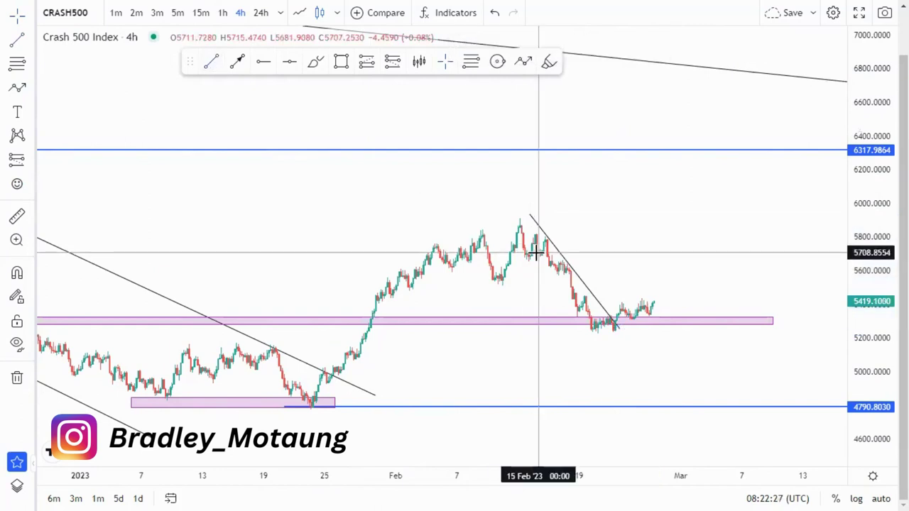
left_click(590, 332)
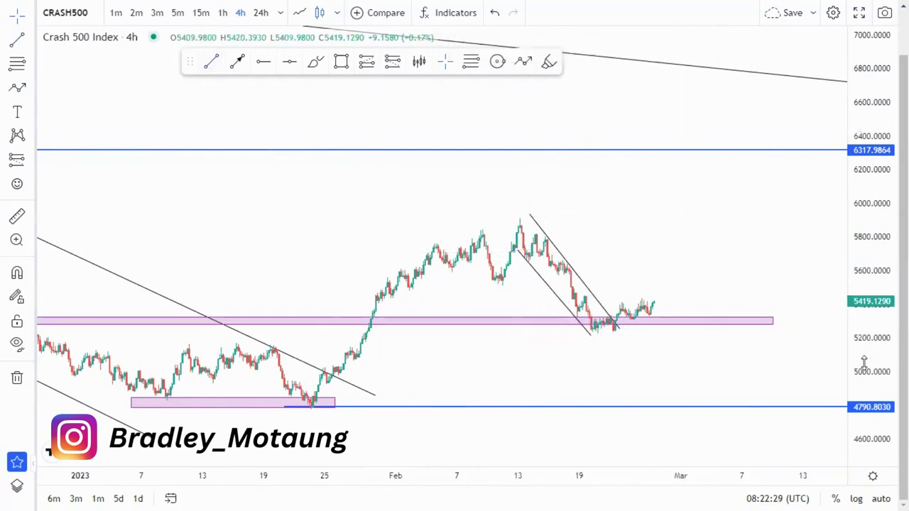
Draw a thin rectangle zone around 5425 from 30 January to about 4 March 2023.
left_click_drag(864, 363, 864, 283)
left_click_drag(759, 277, 720, 273)
left_click(341, 65)
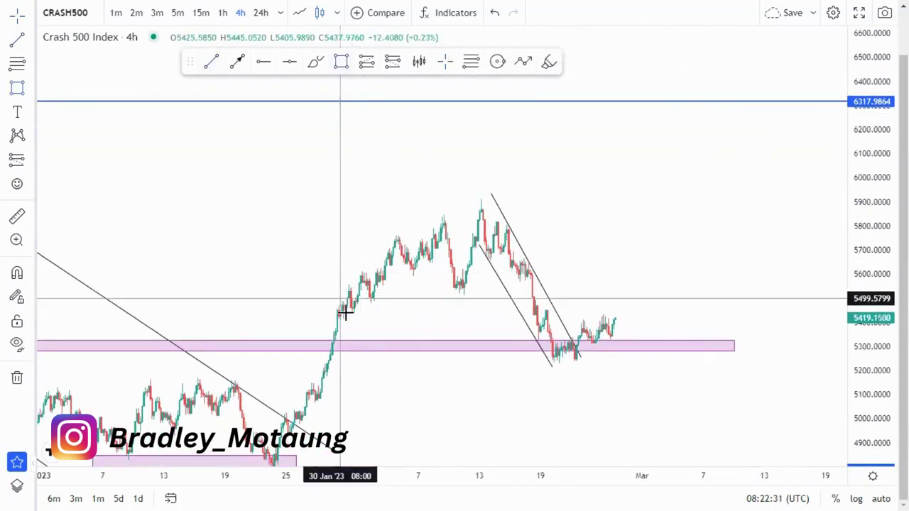
left_click(341, 318)
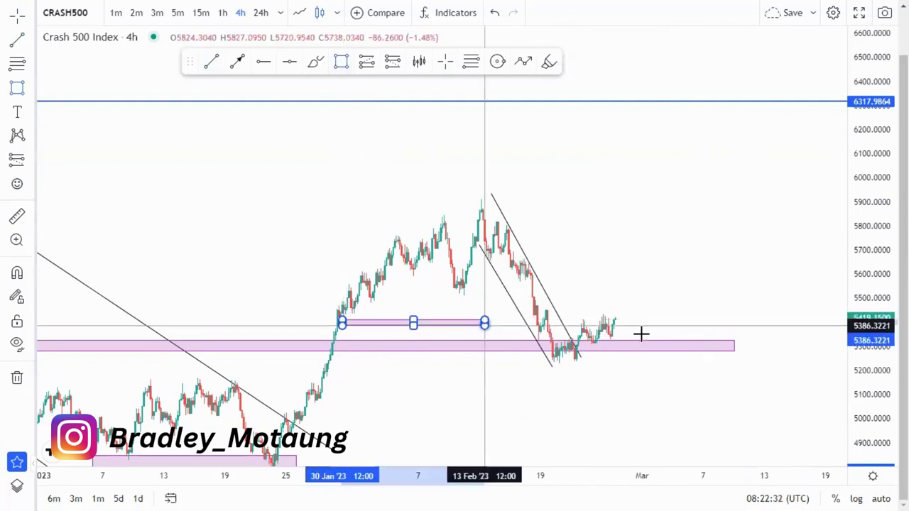
left_click(672, 316)
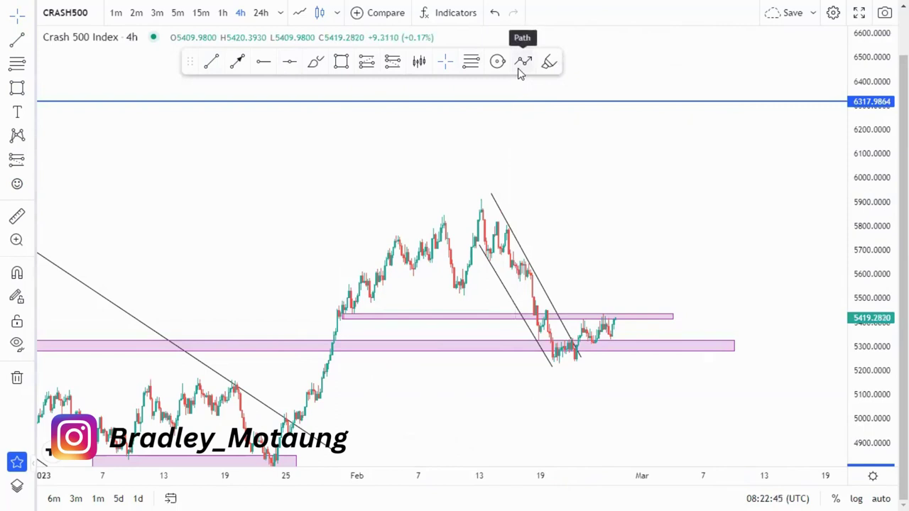
Draw a projection path from the latest candle up to about 5577, back to 5425 in the thin zone, and up to the 6317.9864 level.
left_click(522, 62)
left_click(613, 324)
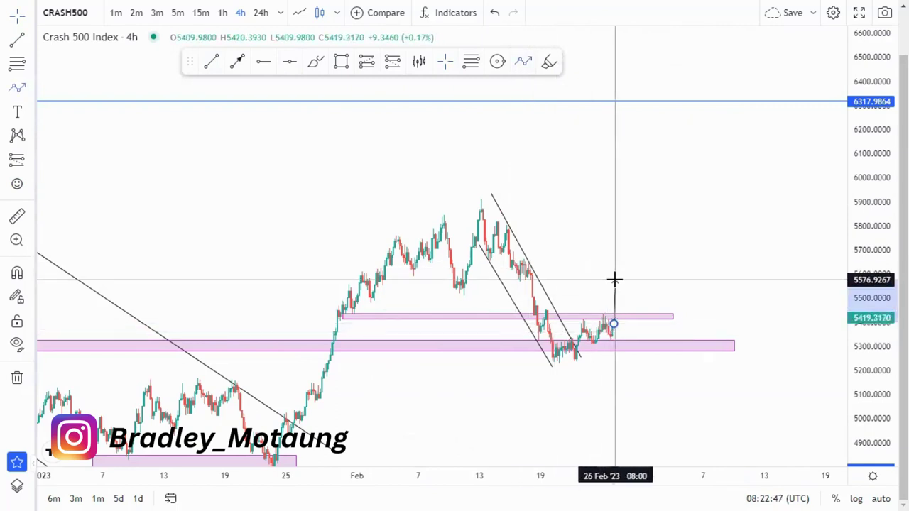
left_click(615, 280)
left_click(629, 316)
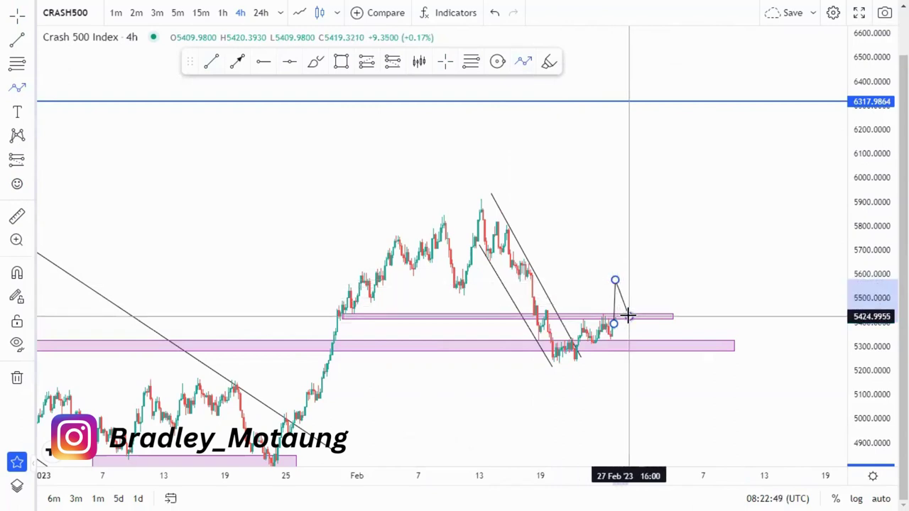
double_click(646, 105)
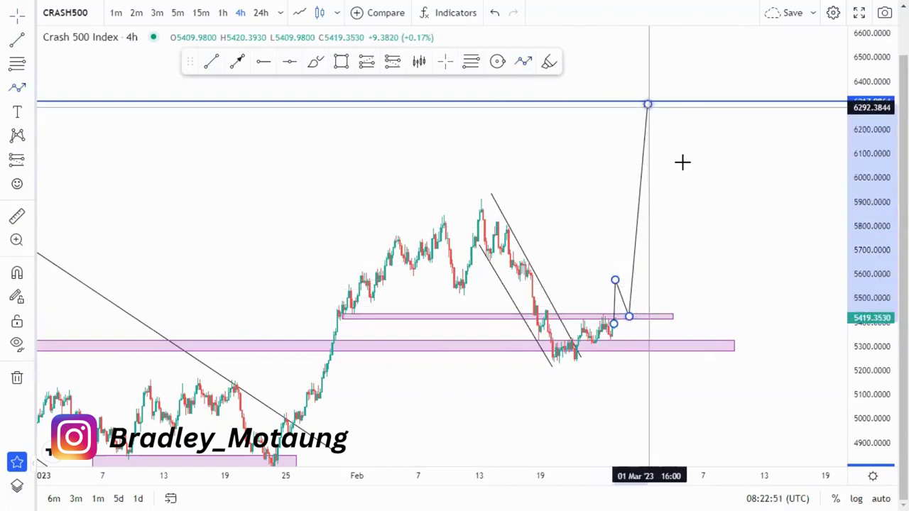
Place a horizontal ray at 5908.4129 from the 13 February high.
left_click(260, 64)
left_click(480, 201)
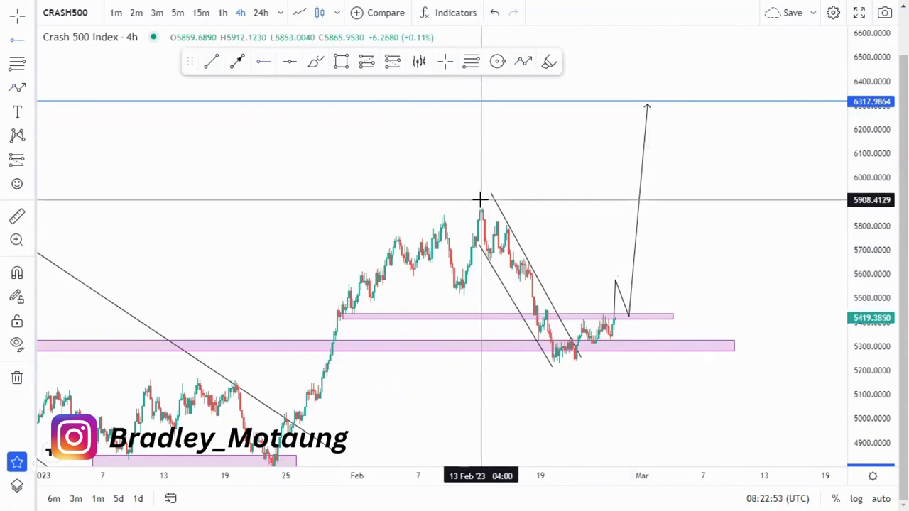
Extend the projection path's end point up to the descending channel's upper line near 6790.
left_click_drag(580, 229, 549, 320)
scroll(549, 321, "down", 3)
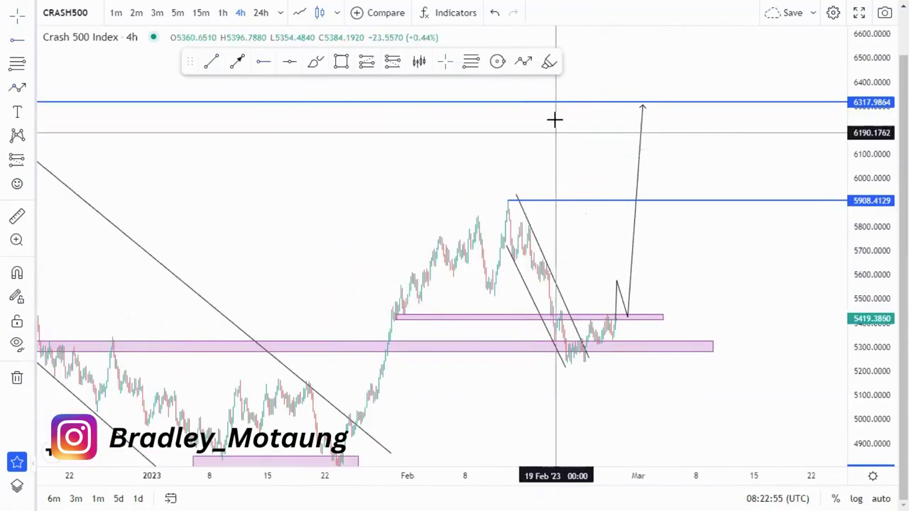
scroll(537, 253, "down", 5)
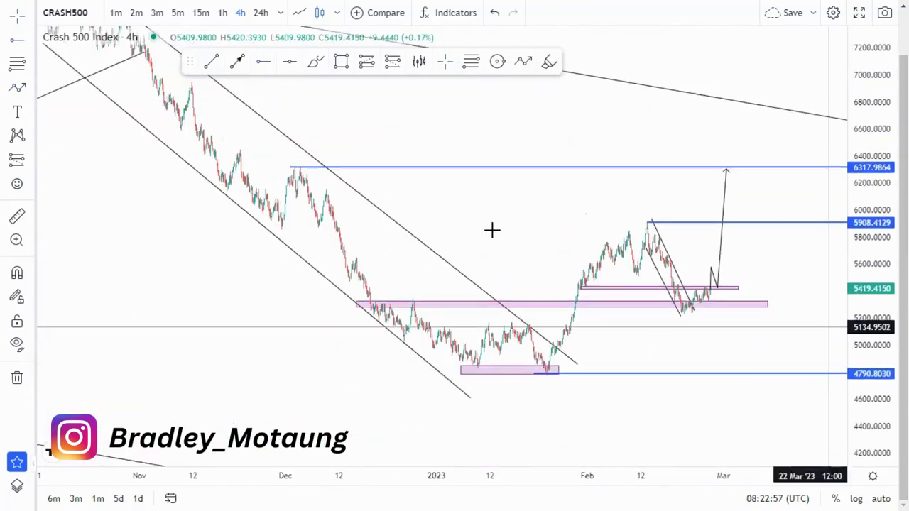
left_click_drag(620, 233, 489, 250)
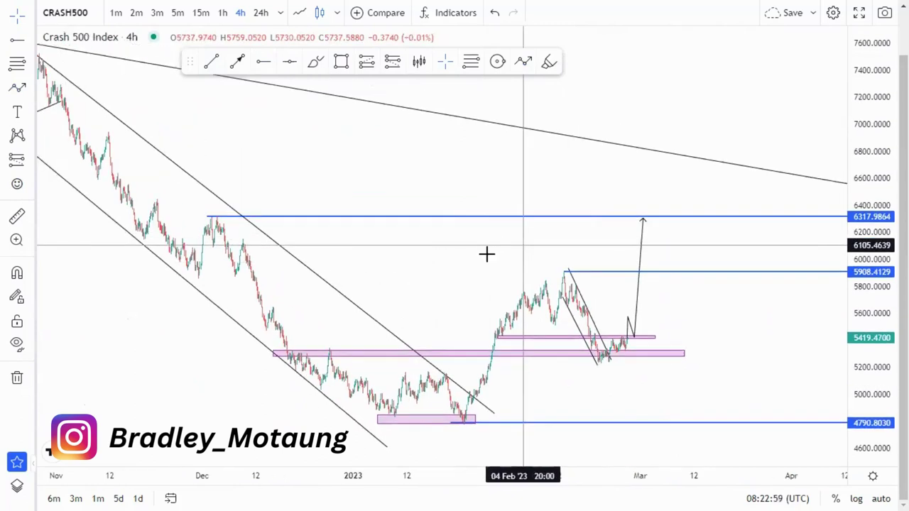
left_click_drag(589, 227, 612, 163)
left_click_drag(517, 201, 487, 184)
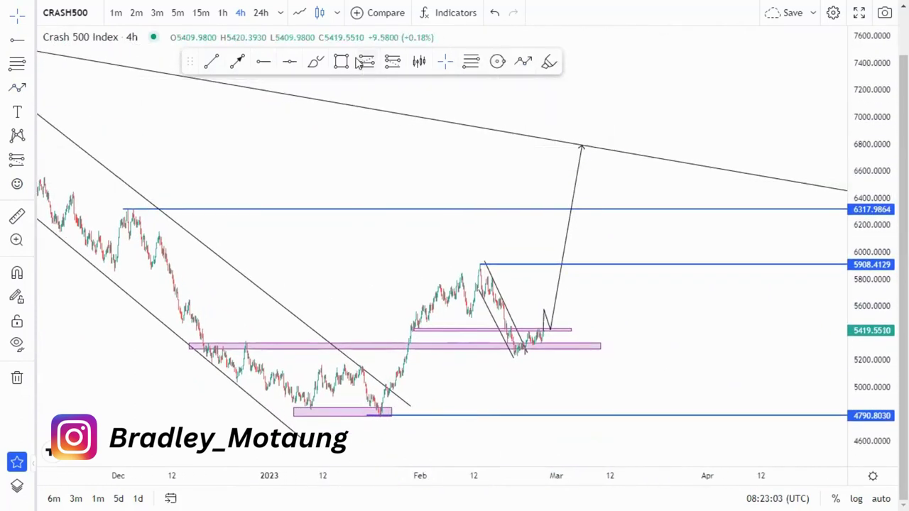
Place a long position at the path's 5430 retest, with the stop at about 5253 and the target at about 6780 on the upper channel line.
left_click(549, 329)
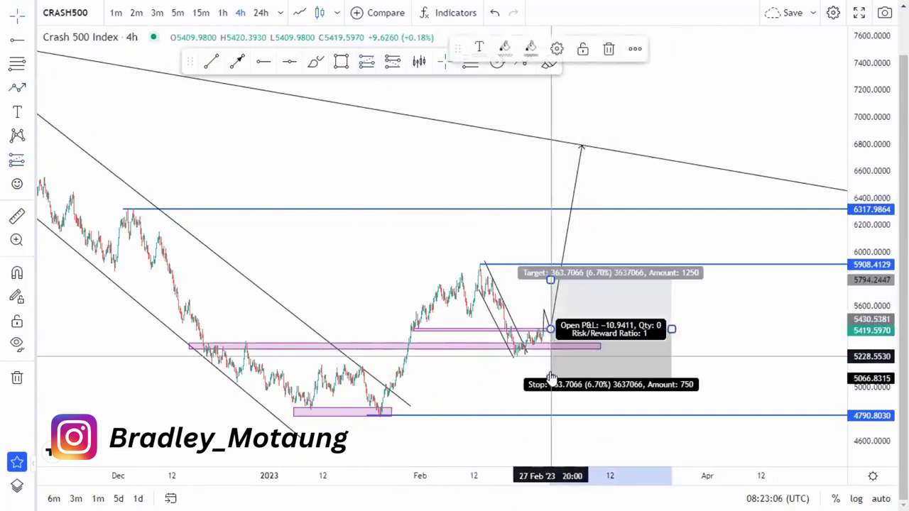
left_click(561, 62)
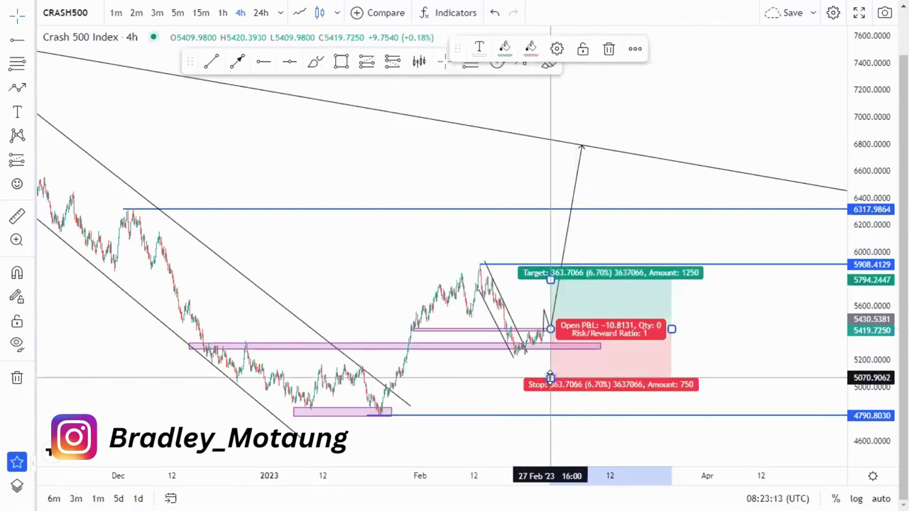
left_click_drag(550, 379, 550, 353)
left_click_drag(550, 286, 576, 144)
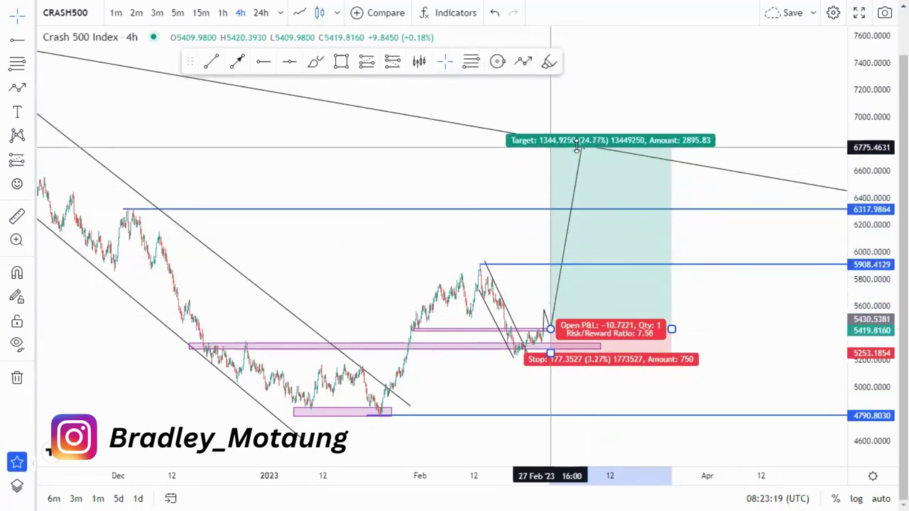
left_click(500, 171)
Switch the chart to the 1h timeframe and focus on the recent price action around the two zones between 5280 and 5430.
scroll(444, 282, "down", 4)
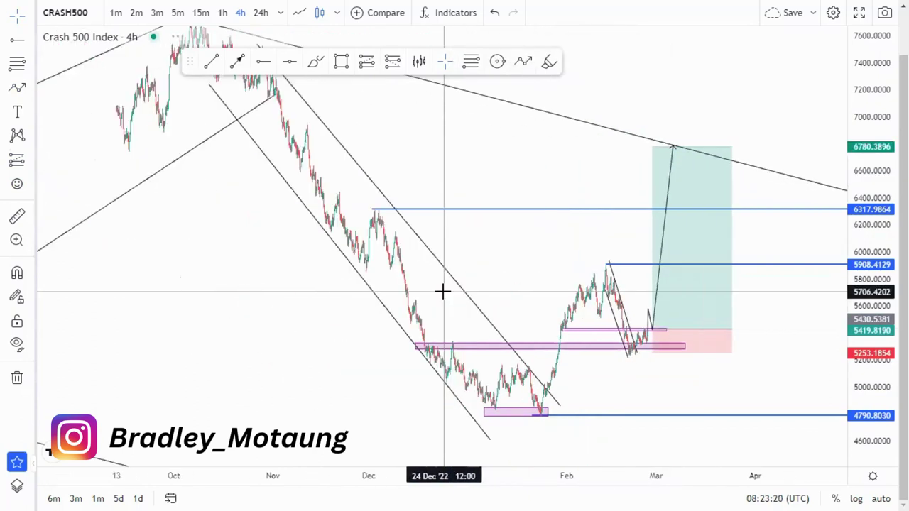
left_click(223, 15)
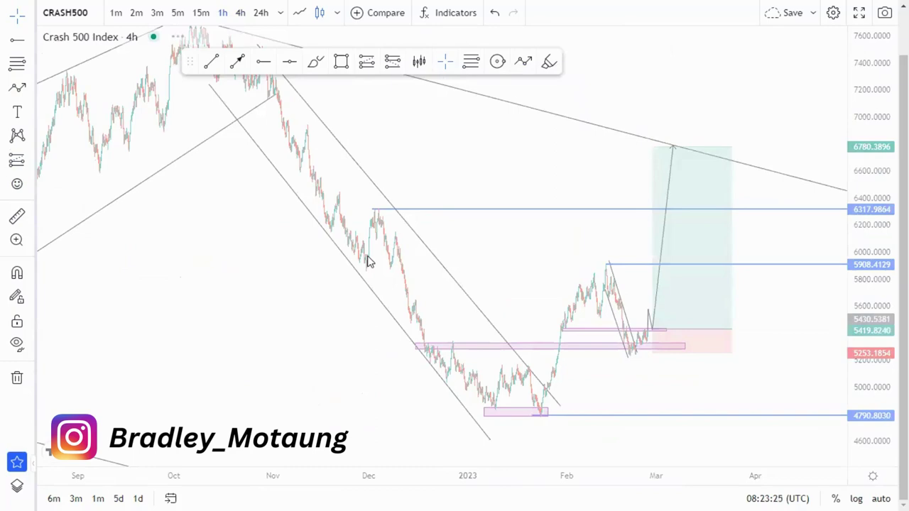
left_click_drag(852, 306, 852, 139)
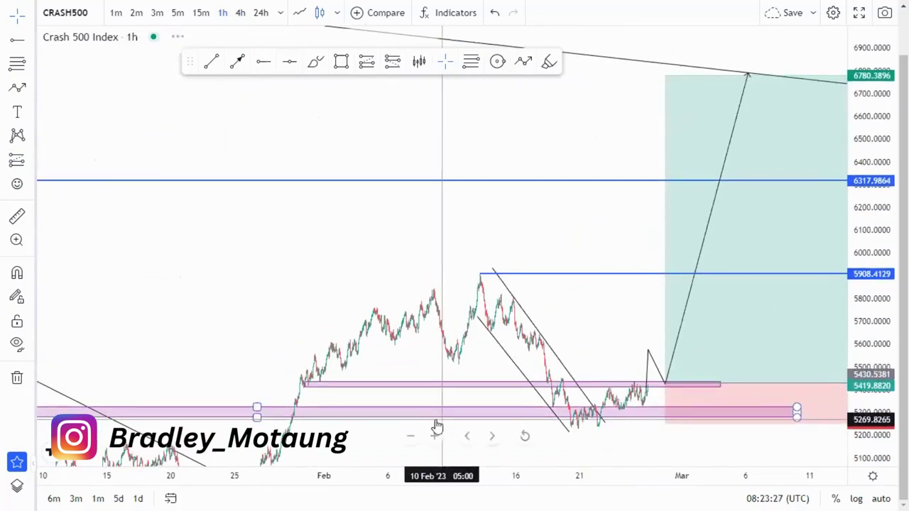
left_click_drag(341, 260, 320, 201)
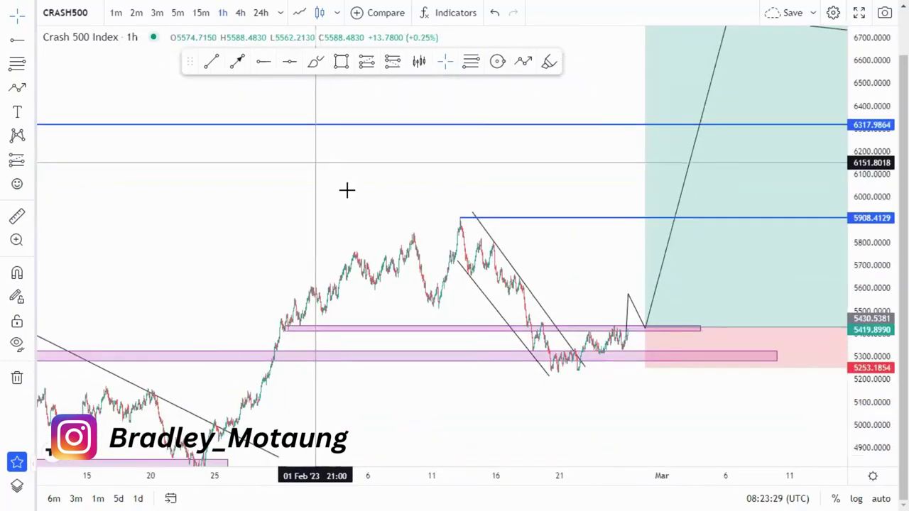
scroll(589, 420, "down", 2)
left_click_drag(512, 392, 436, 364)
scroll(544, 399, "down", 2)
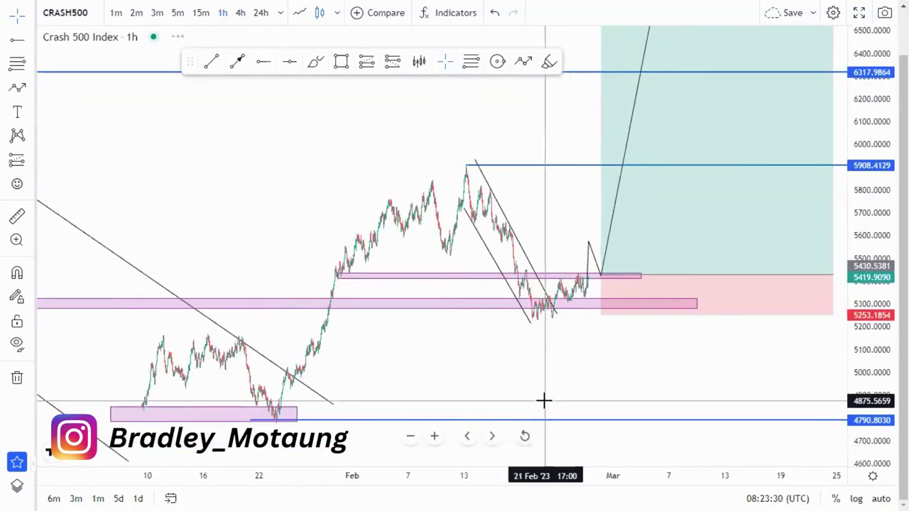
scroll(543, 400, "up", 4)
left_click_drag(578, 375, 647, 363)
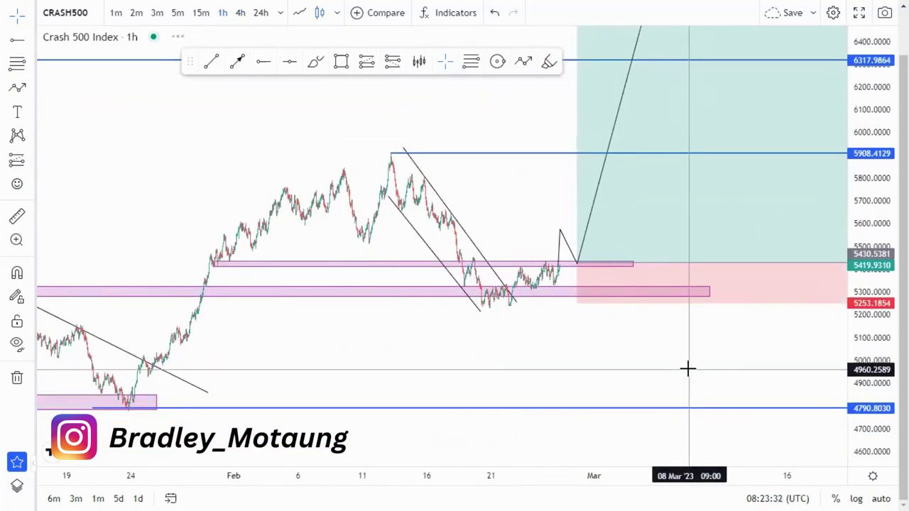
scroll(688, 369, "up", 5)
left_click_drag(858, 405, 841, 307)
left_click_drag(417, 402, 706, 362)
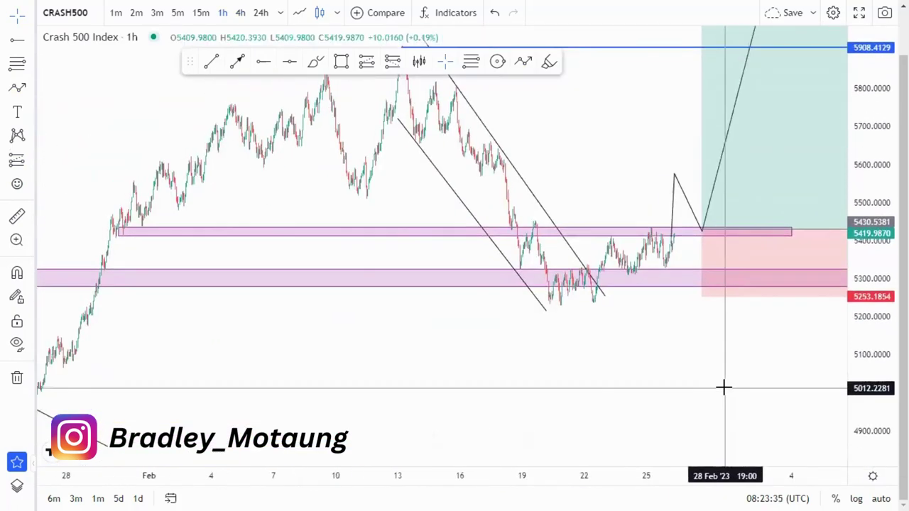
scroll(724, 387, "up", 4)
left_click_drag(876, 416, 860, 302)
left_click_drag(598, 369, 684, 375)
scroll(656, 422, "down", 1)
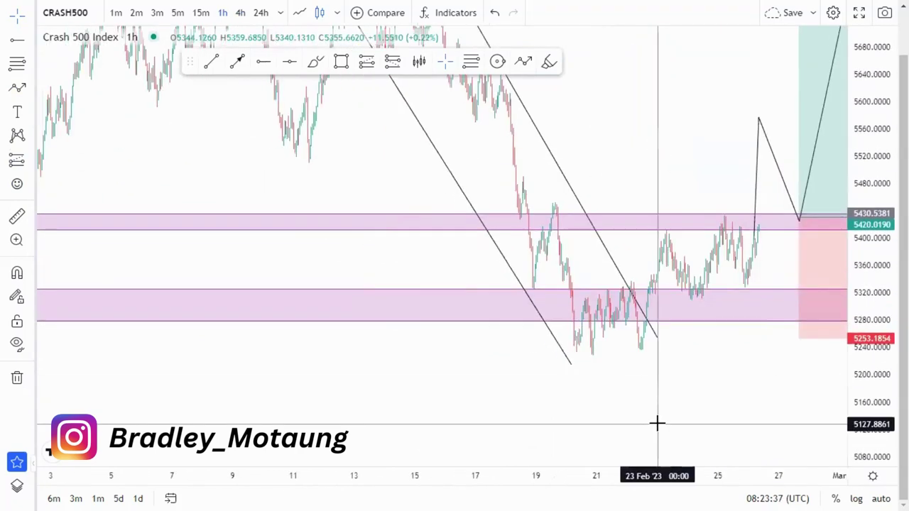
Draw a rising channel with two trend lines, the lower from about 5238 on 22 February to 5385, the upper from about 5355 to 5494.
scroll(655, 421, "up", 3)
left_click(516, 349)
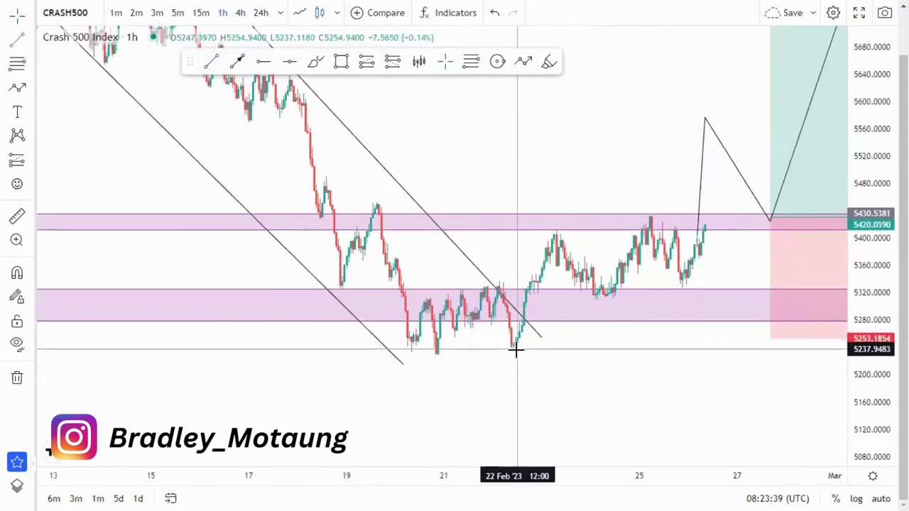
left_click(779, 247)
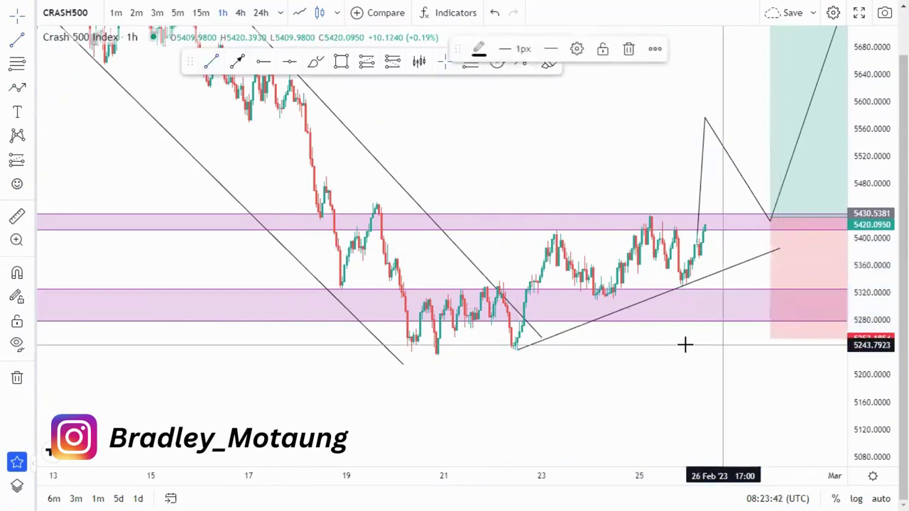
left_click(456, 268)
left_click(702, 174)
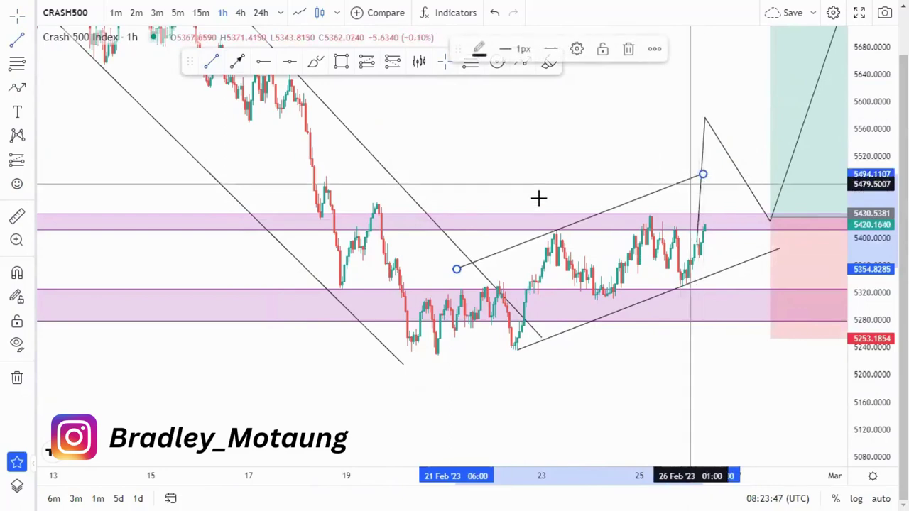
Examine the small rising channel and the long position against the wider 1h price structure, from the January lows to the 6317.9864 level.
left_click_drag(683, 363, 494, 399)
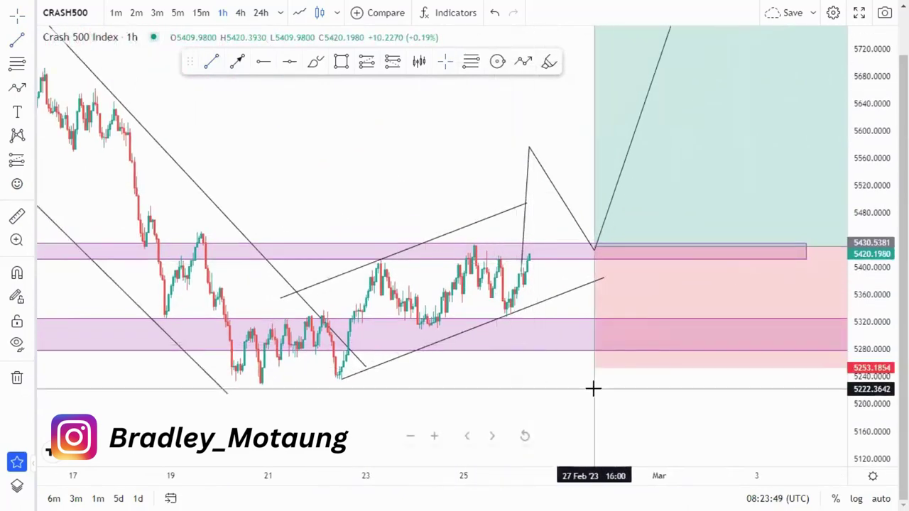
scroll(459, 213, "down", 10)
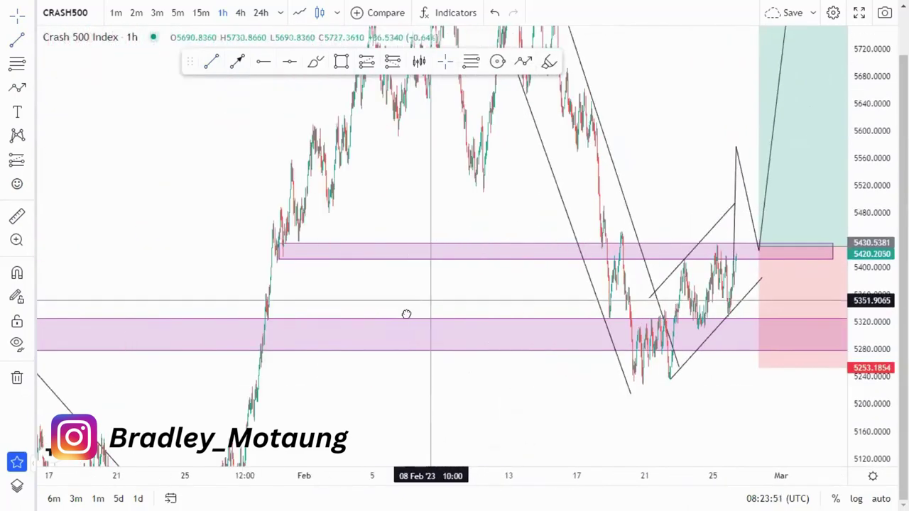
left_click_drag(406, 315, 364, 334)
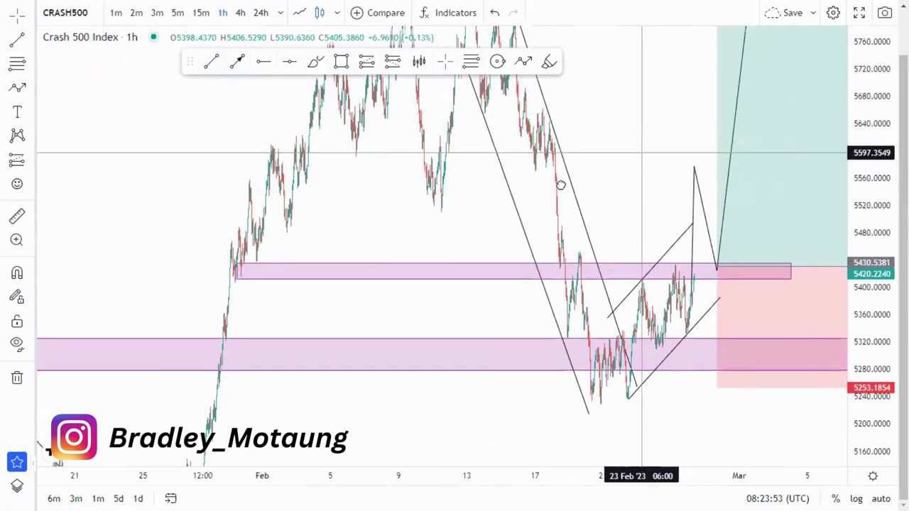
left_click_drag(561, 184, 503, 208)
left_click_drag(861, 248, 827, 416)
scroll(612, 391, "down", 6)
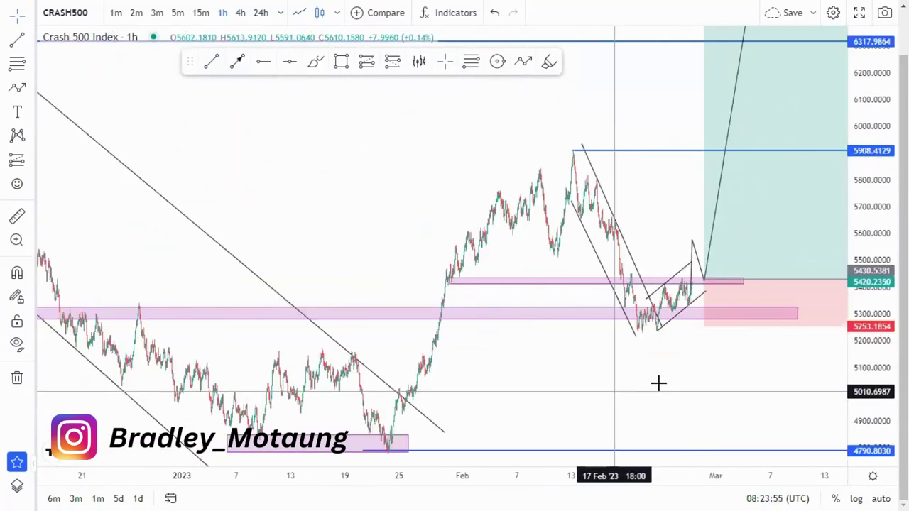
left_click_drag(635, 387, 500, 357)
scroll(560, 373, "down", 1)
left_click_drag(855, 277, 855, 319)
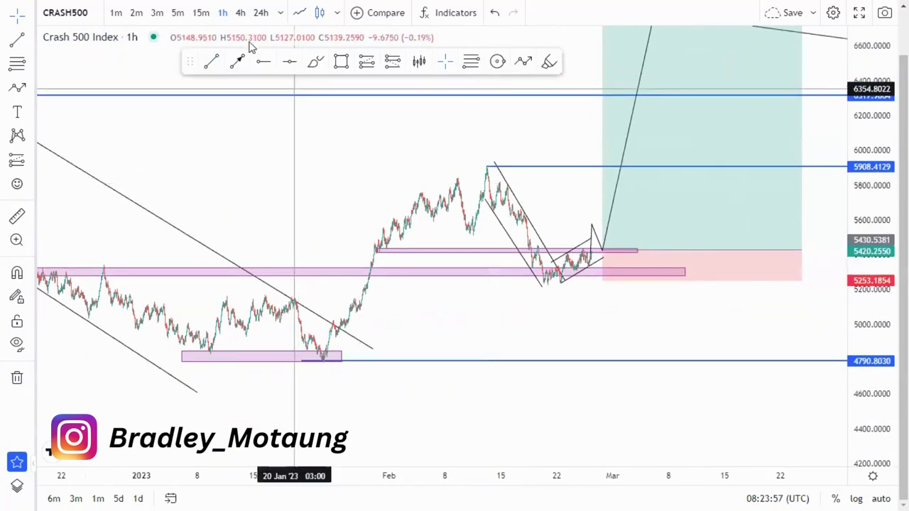